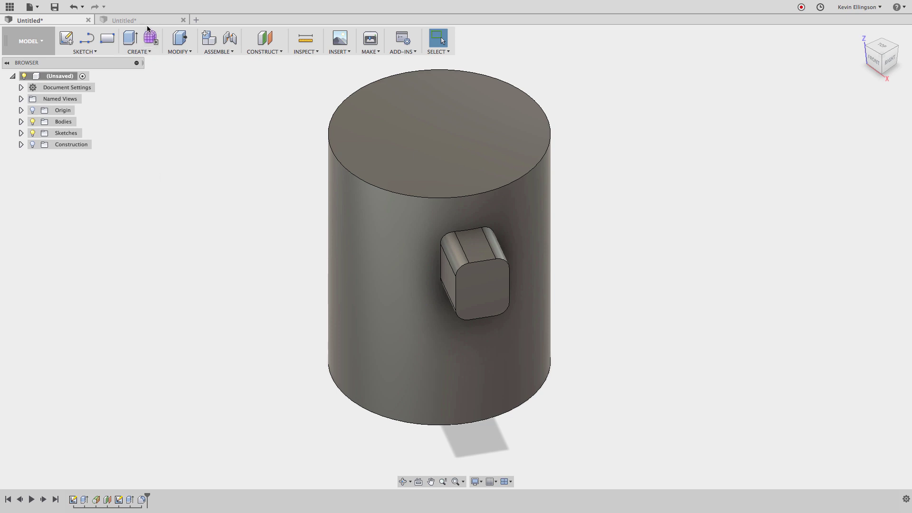
- Switch to the plain-cylinder document and bring up the Construct tool list
click(149, 21)
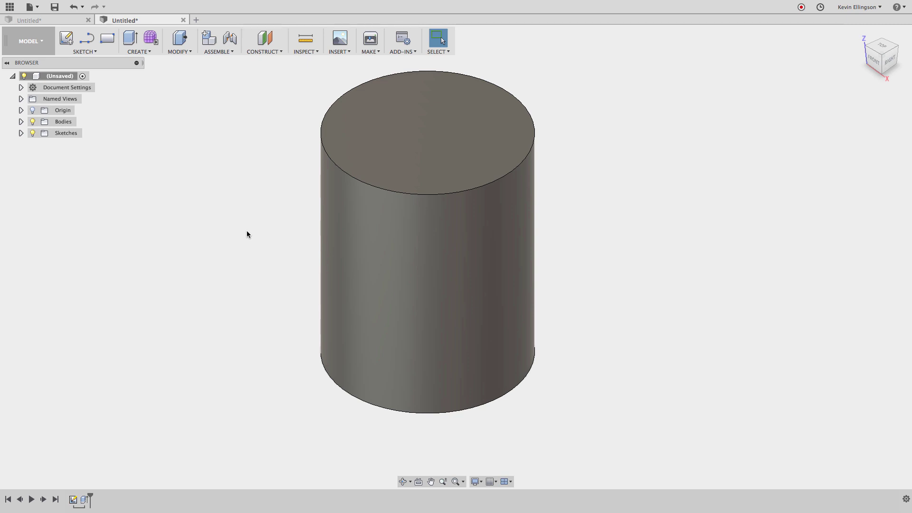
click(273, 53)
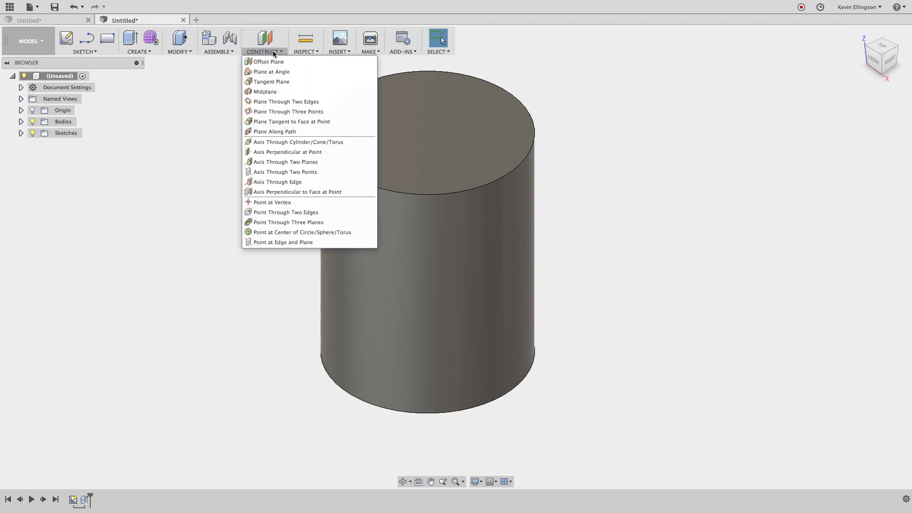
- Start a Tangent Plane on the cylinder's curved side face, checking it from the Top view
click(277, 83)
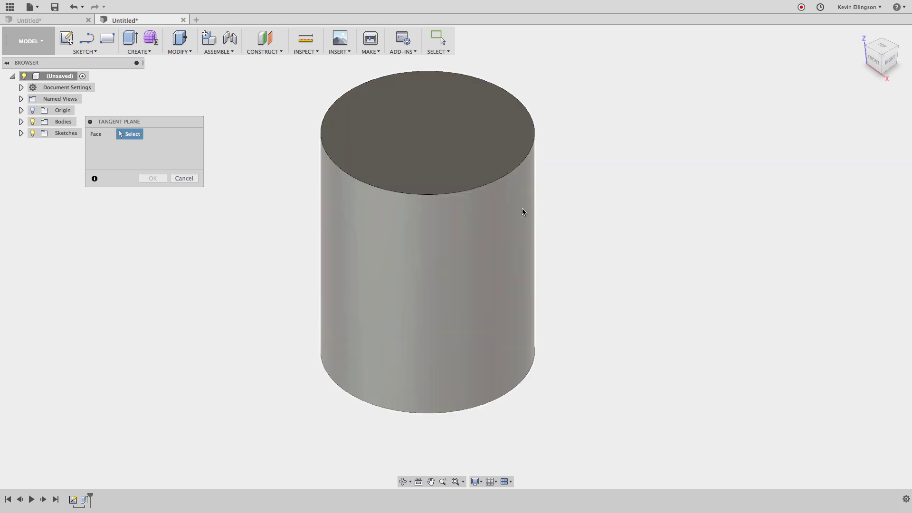
click(523, 209)
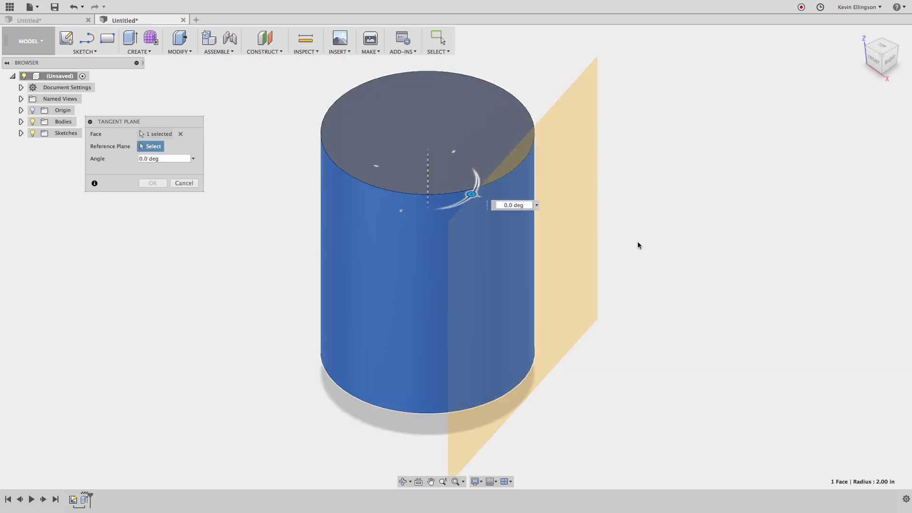
click(878, 50)
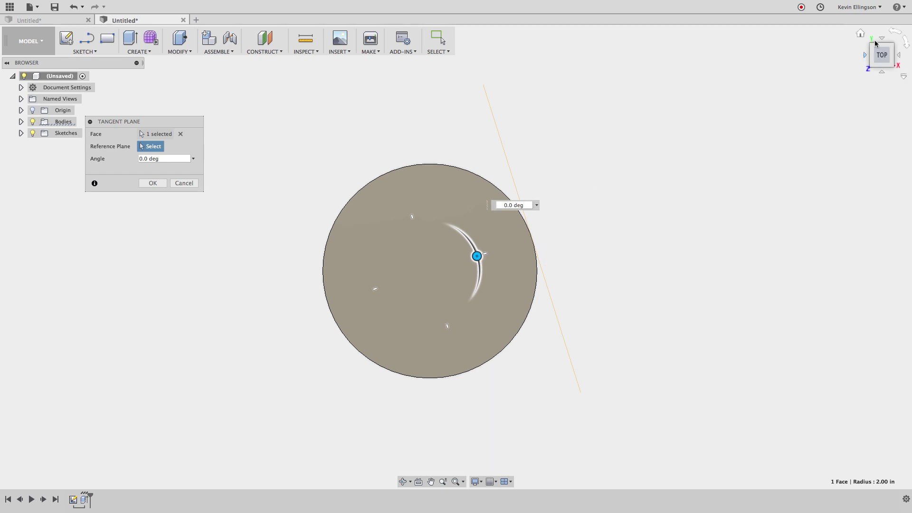
click(862, 35)
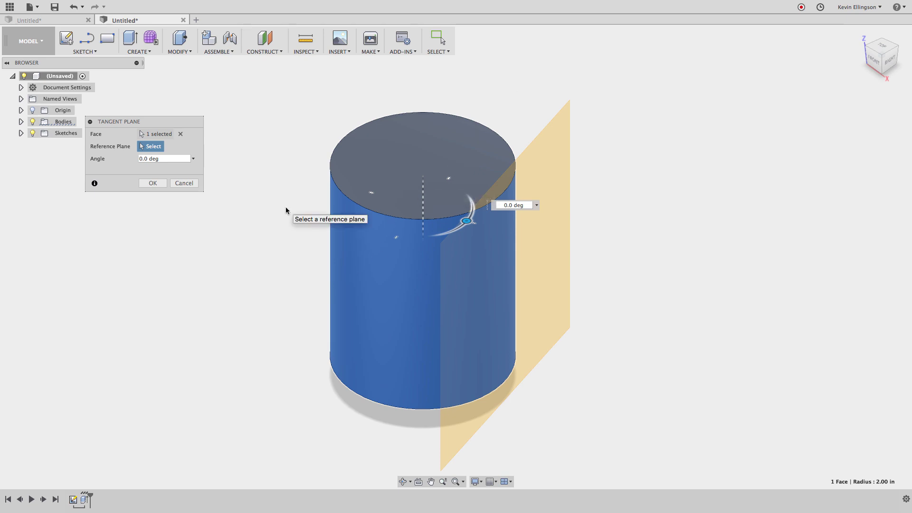
- Show the origin, use an origin plane as reference, and create the tangent plane at -30 deg
click(32, 111)
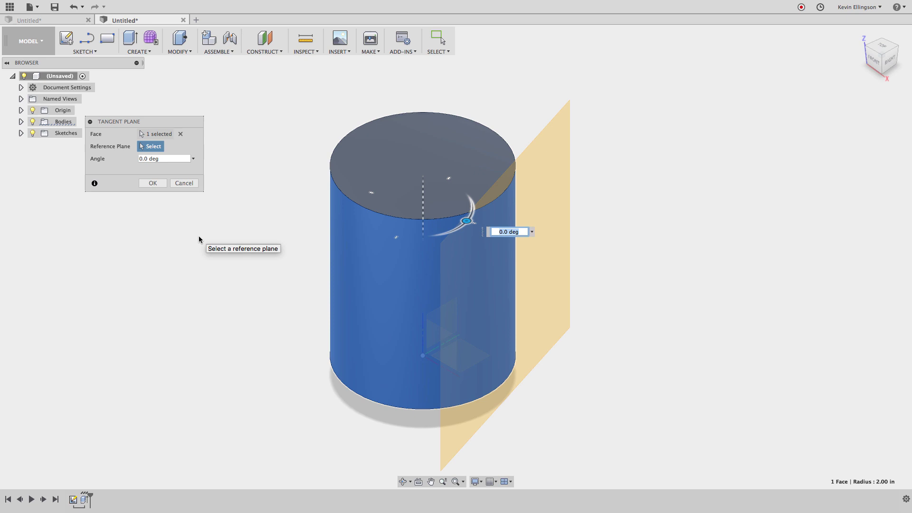
click(159, 158)
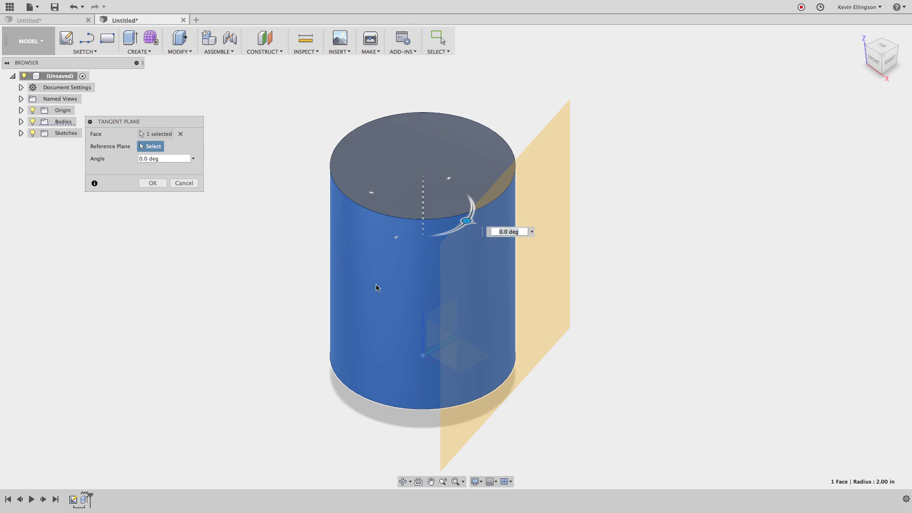
click(434, 312)
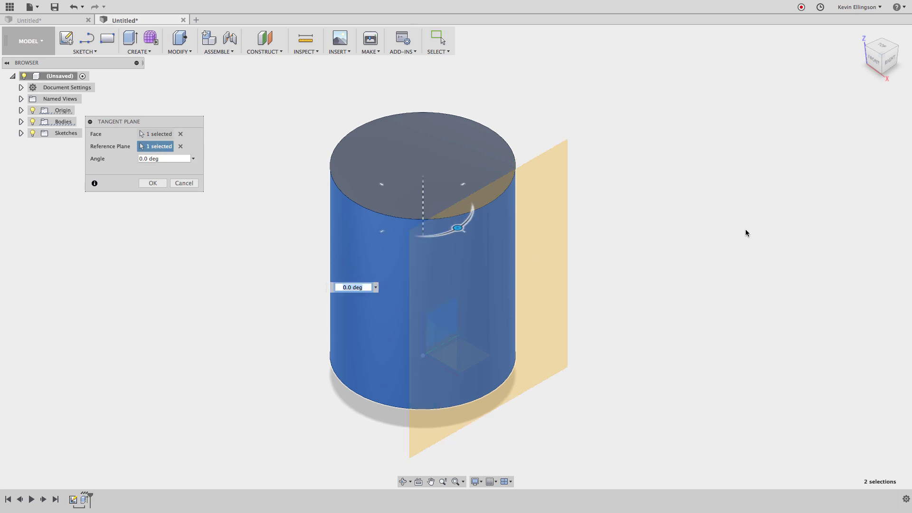
drag(879, 53, 766, 106)
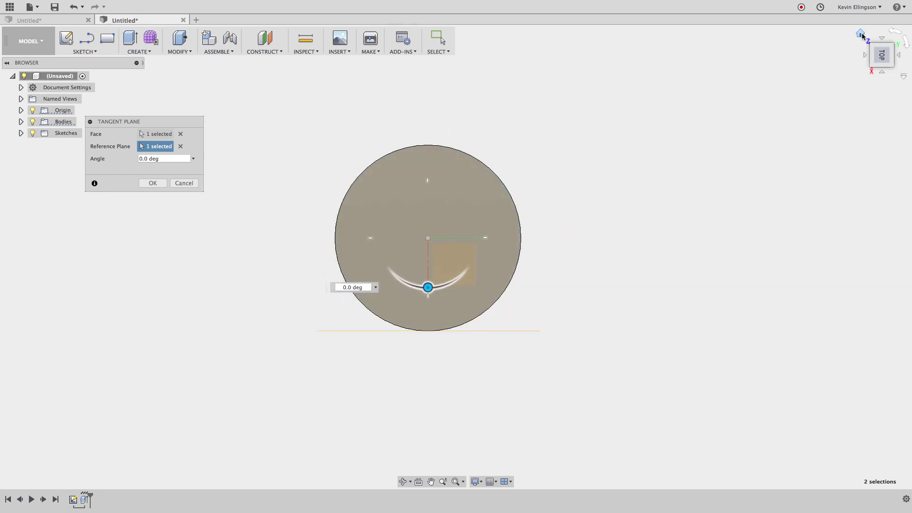
click(861, 36)
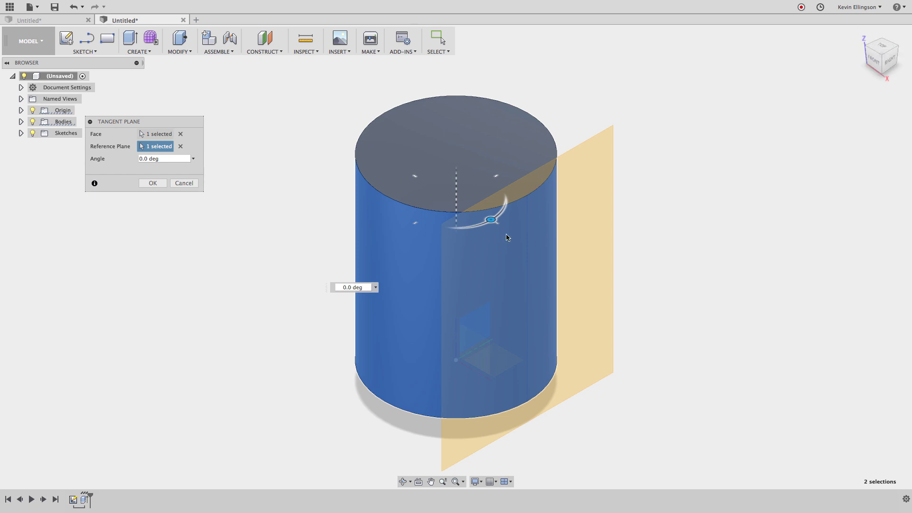
click(162, 158)
text(-30)
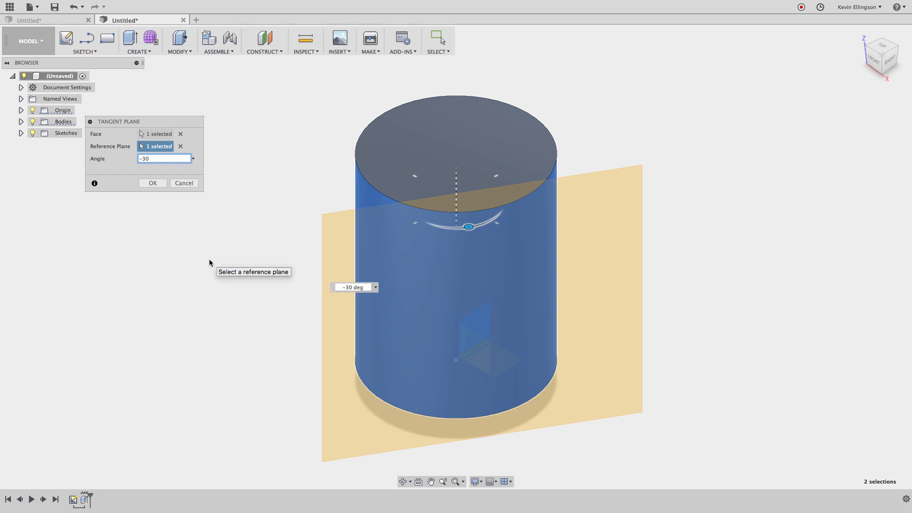
click(159, 187)
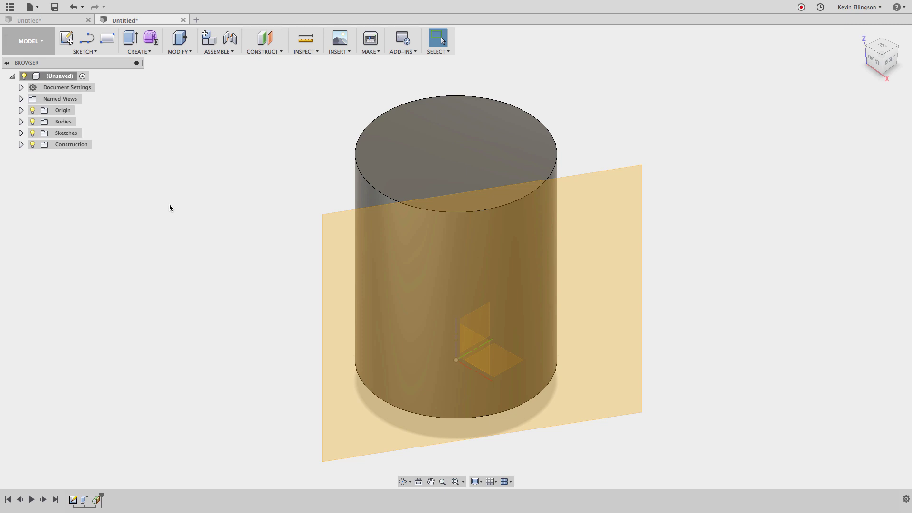
- Compare against the finished model, then hide the origin planes and axes in the working document
click(67, 20)
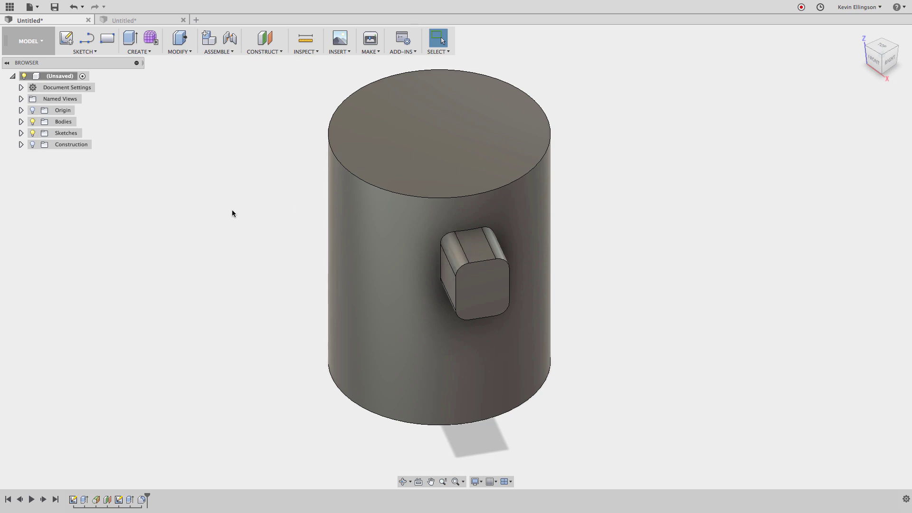
click(159, 20)
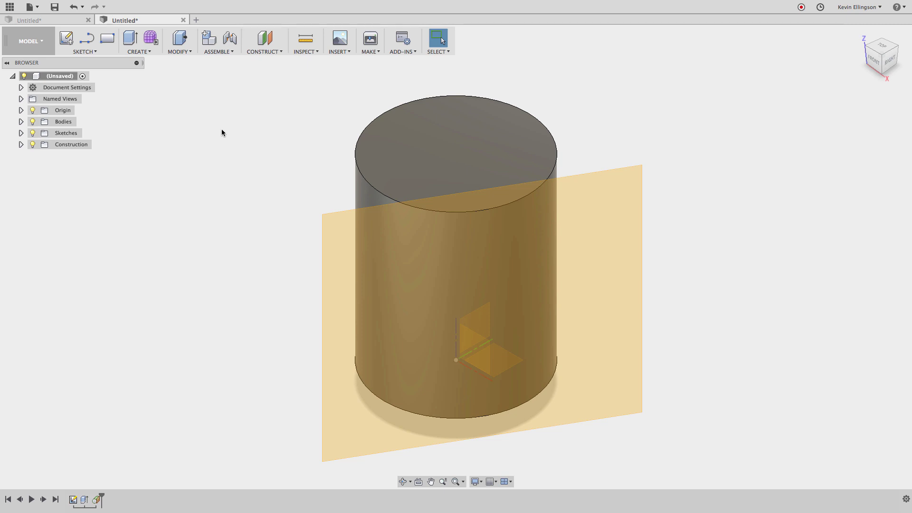
click(32, 111)
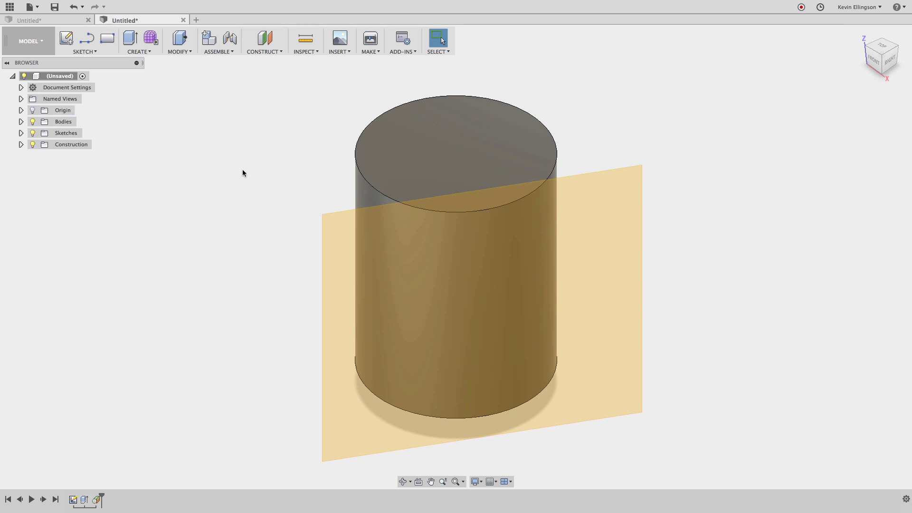
- Create Plane2 offset 1 in from the tangent plane
click(276, 52)
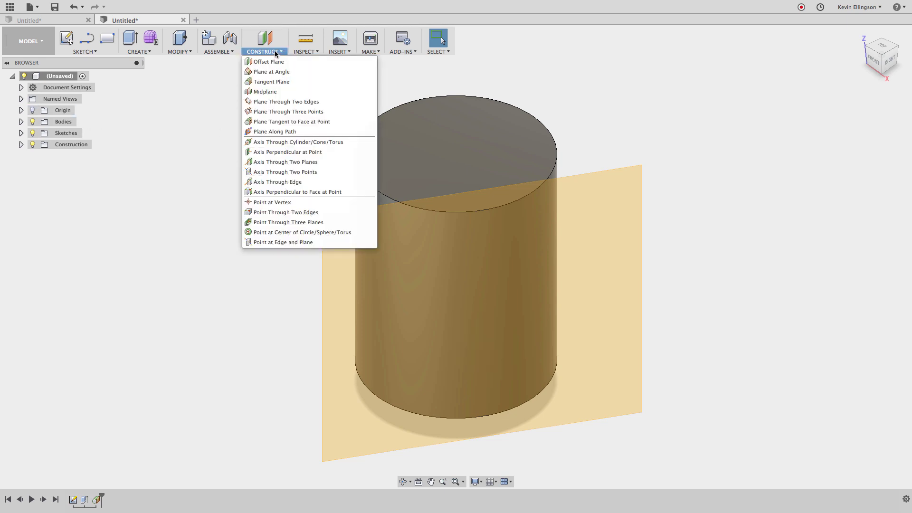
click(274, 62)
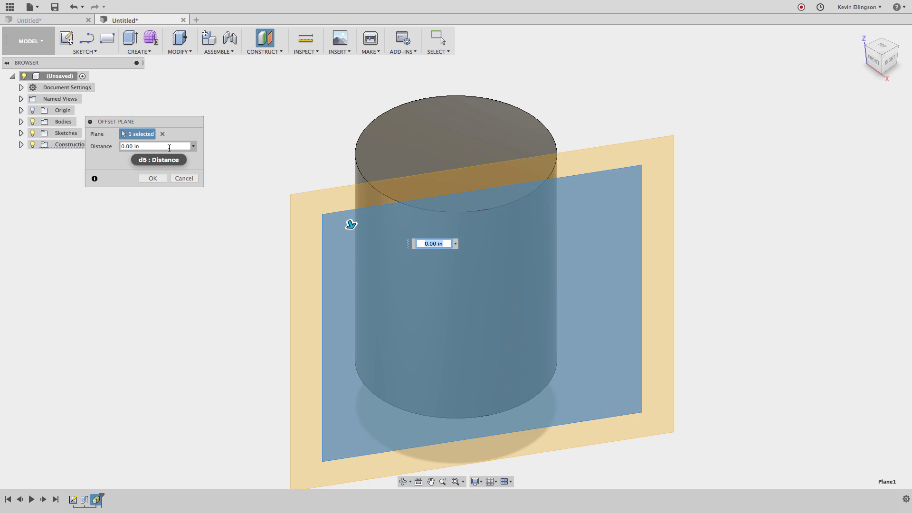
click(135, 145)
text(1)
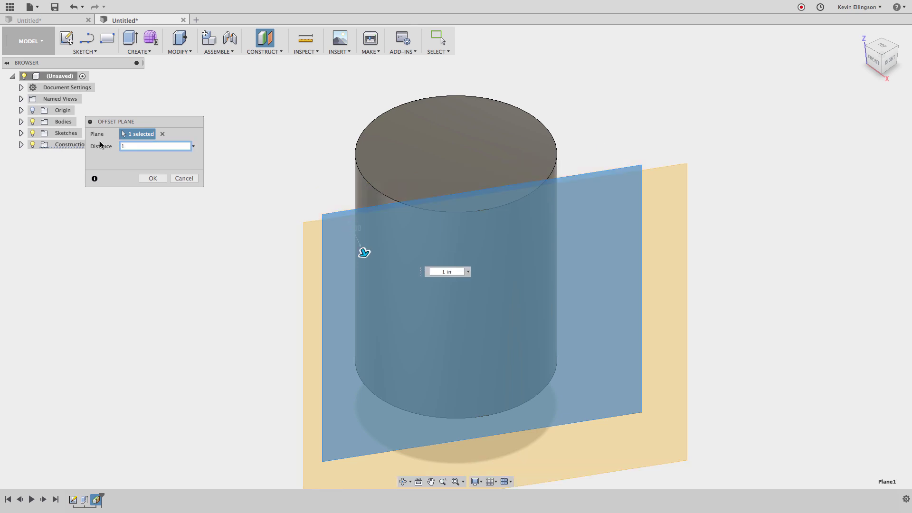
click(882, 47)
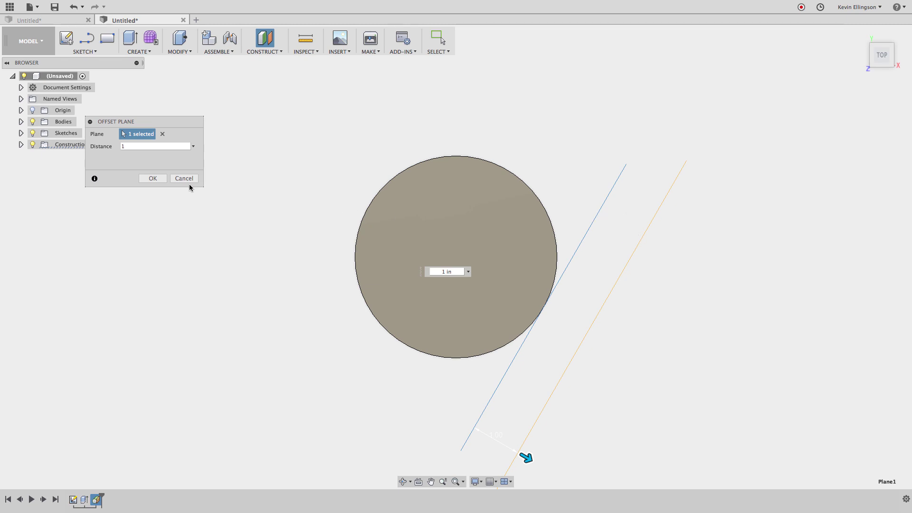
click(152, 178)
- Hide the original tangent plane Plane1 in the Construction folder
drag(882, 53, 757, 197)
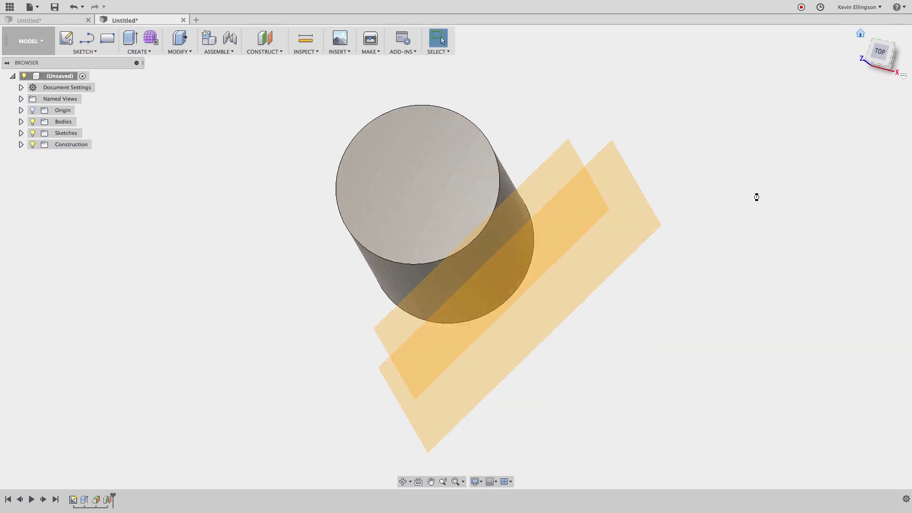
key(F6)
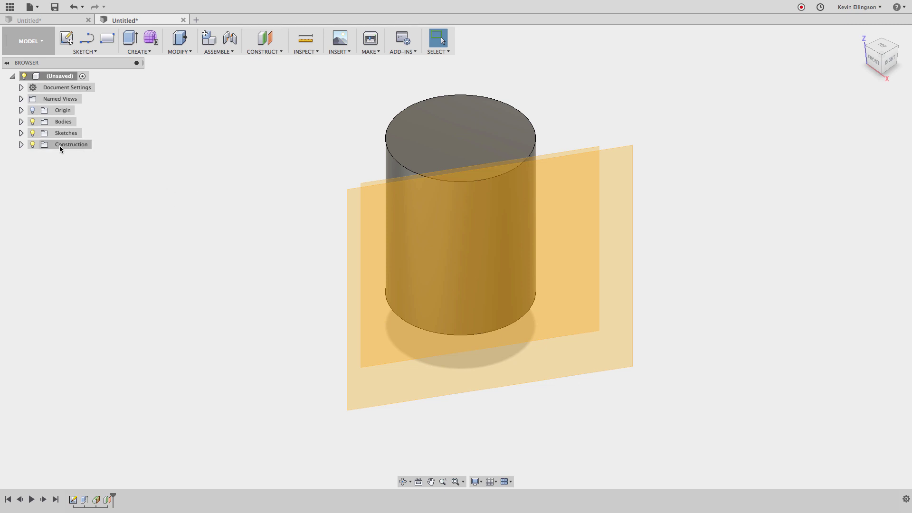
click(21, 144)
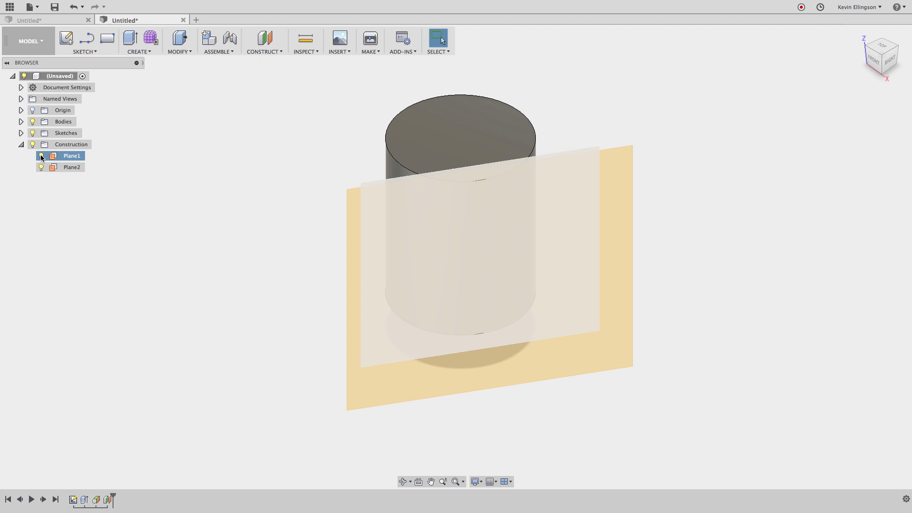
click(41, 156)
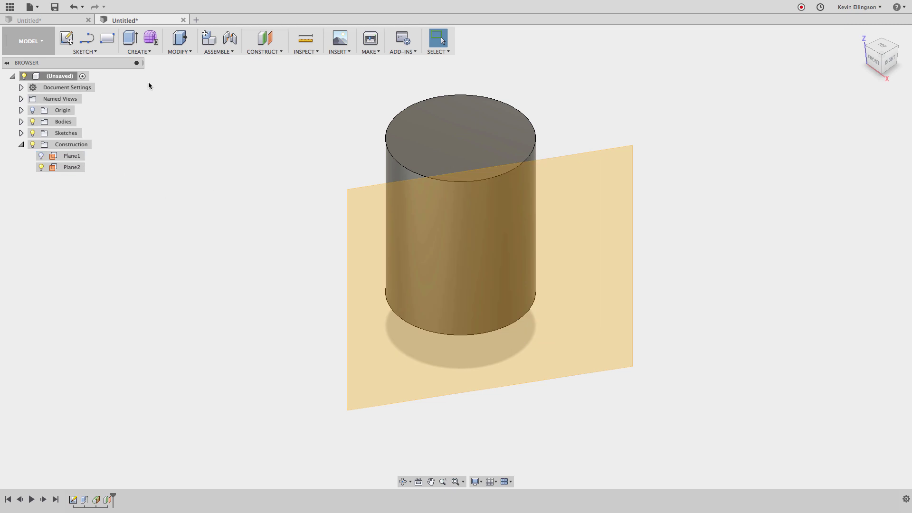
- Draw a 1 by 1.25 in center rectangle on Plane2 above the origin
click(85, 51)
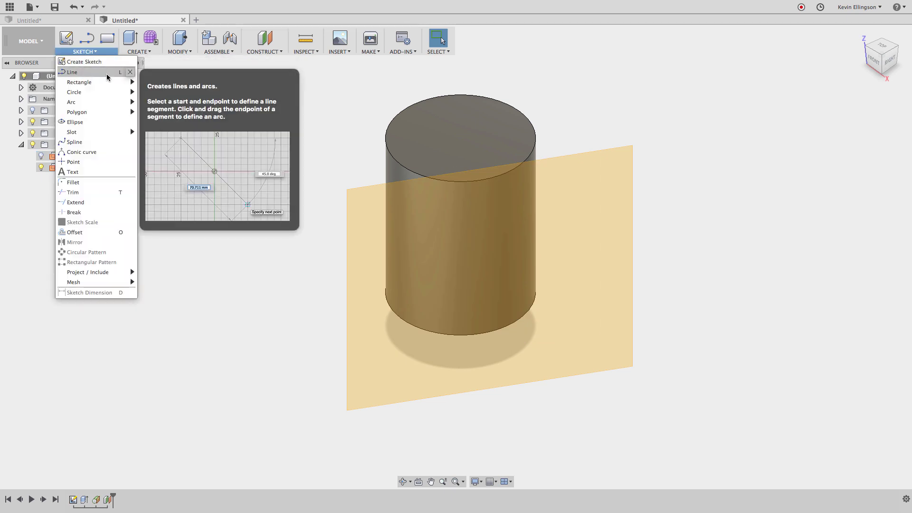
mouse_move(107, 83)
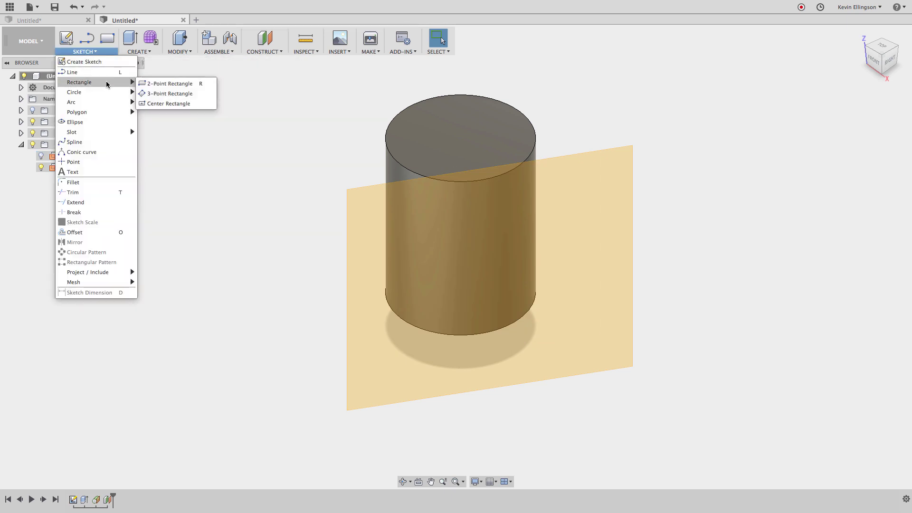
click(168, 103)
click(377, 198)
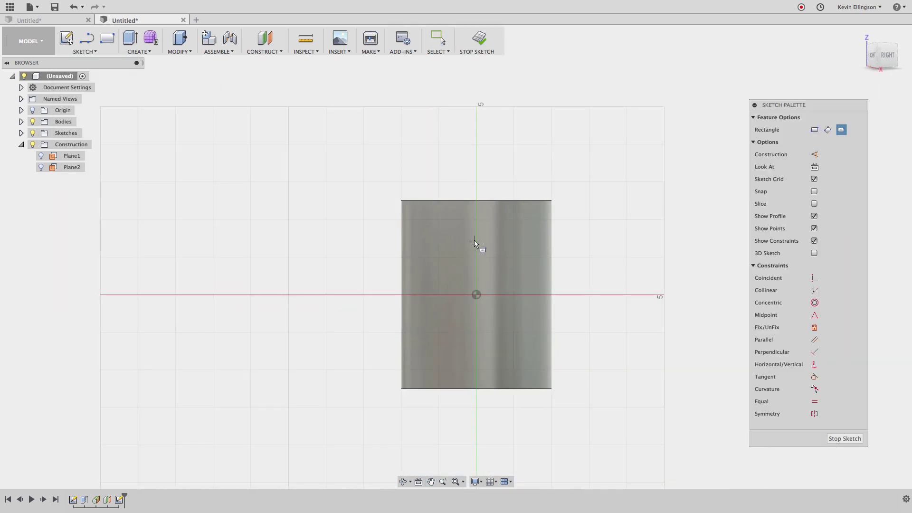
click(474, 240)
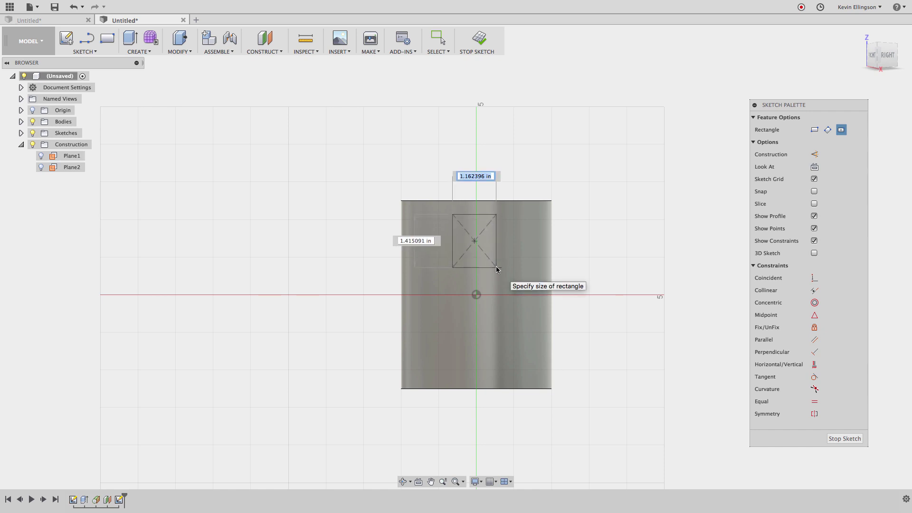
text(1)
key(Tab)
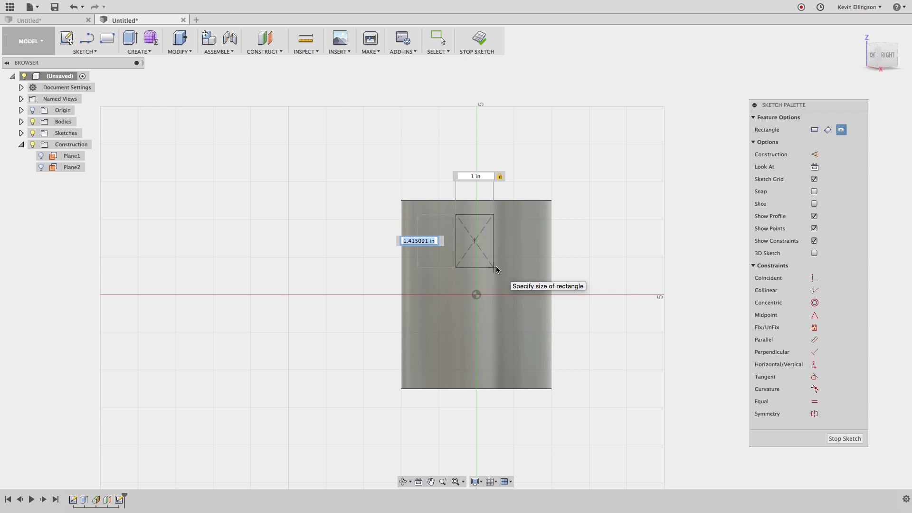
text(125)
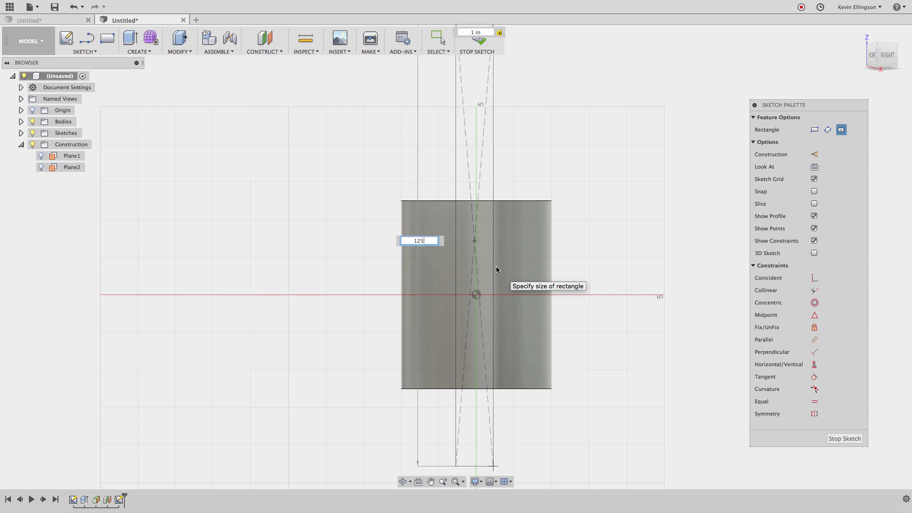
key(BackSpace)
key(BackSpace)
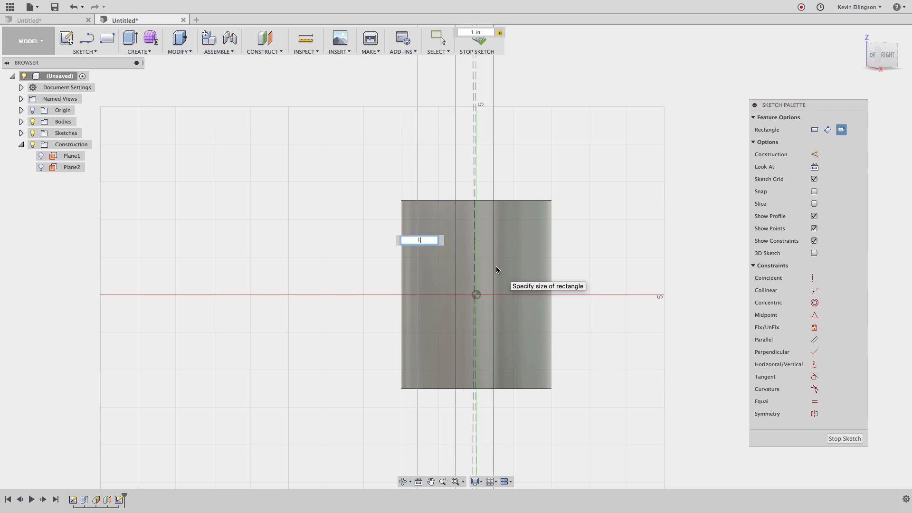
text(.25)
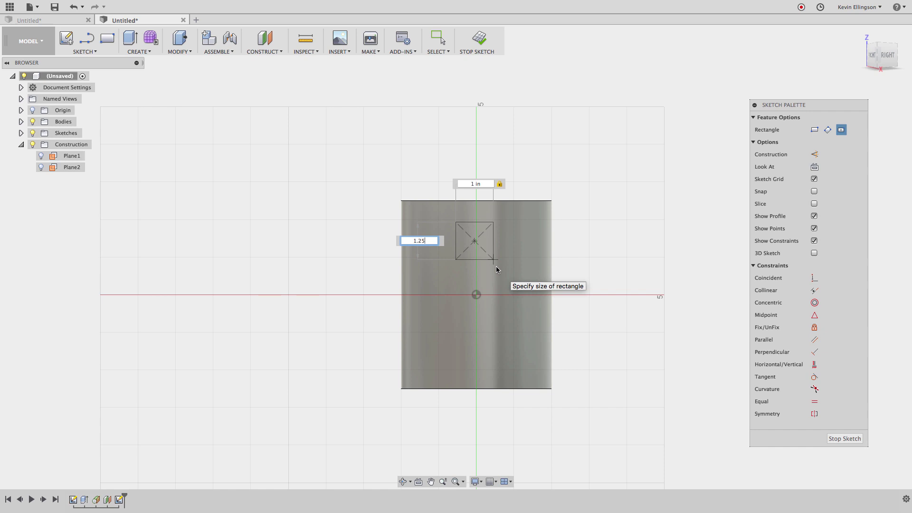
key(Return)
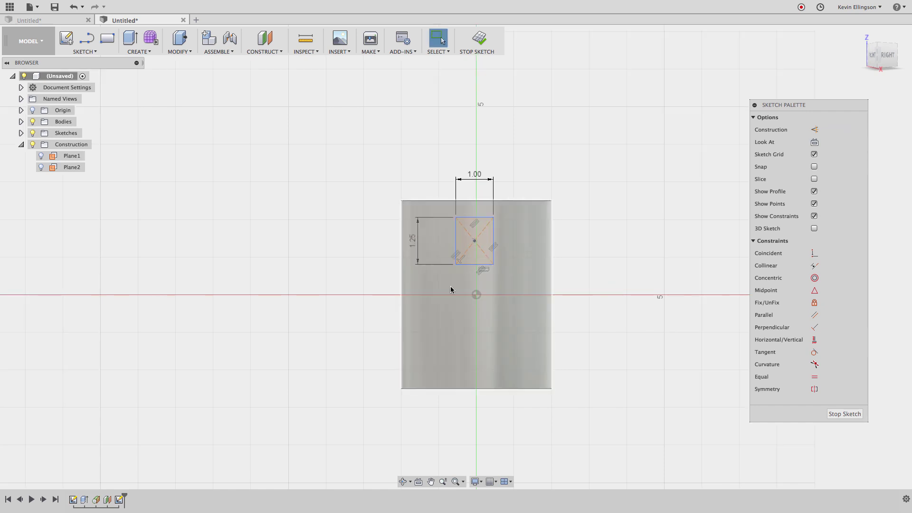
- Align the rectangle's centre vertically with the origin, dimension its bottom 0.50 in above, and finish the sketch
click(814, 340)
click(476, 295)
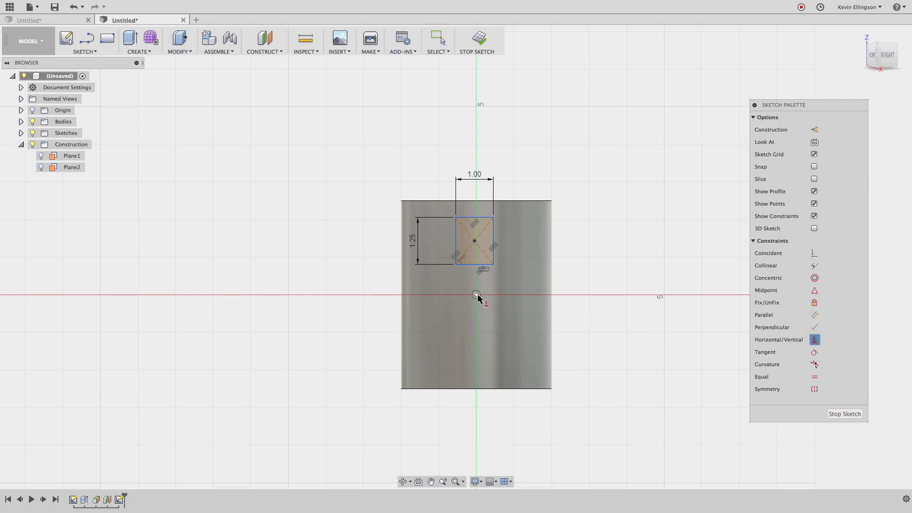
click(474, 242)
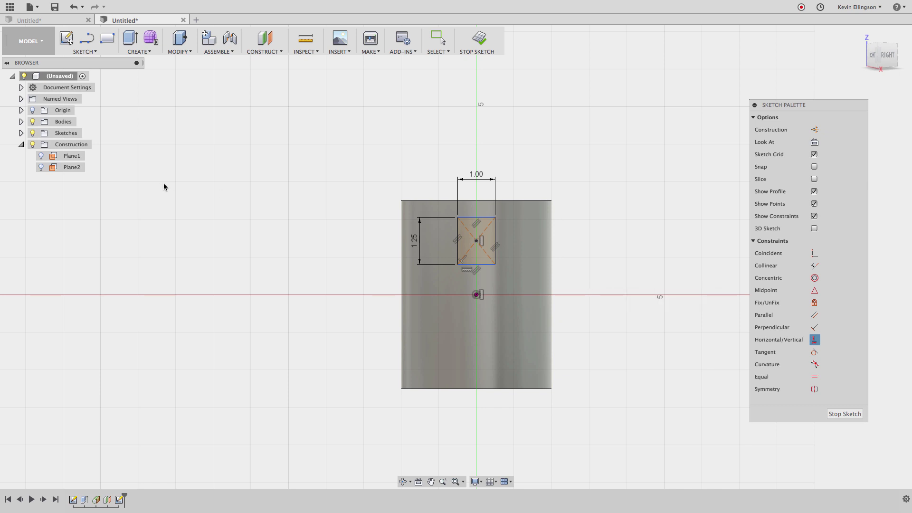
click(476, 296)
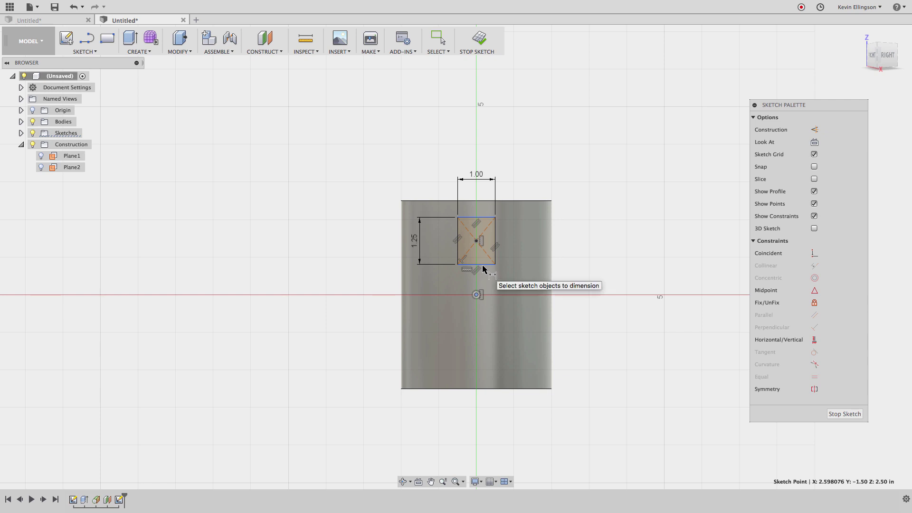
click(482, 265)
click(531, 276)
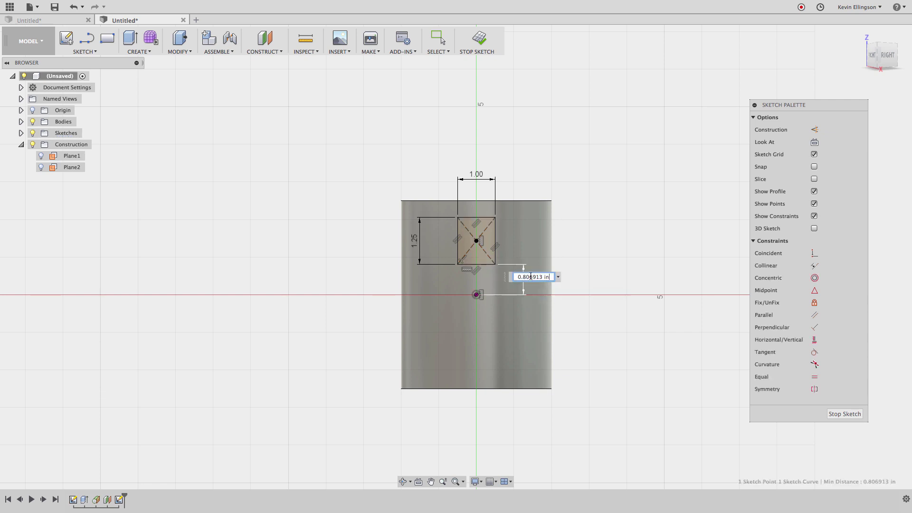
text(.5)
key(Return)
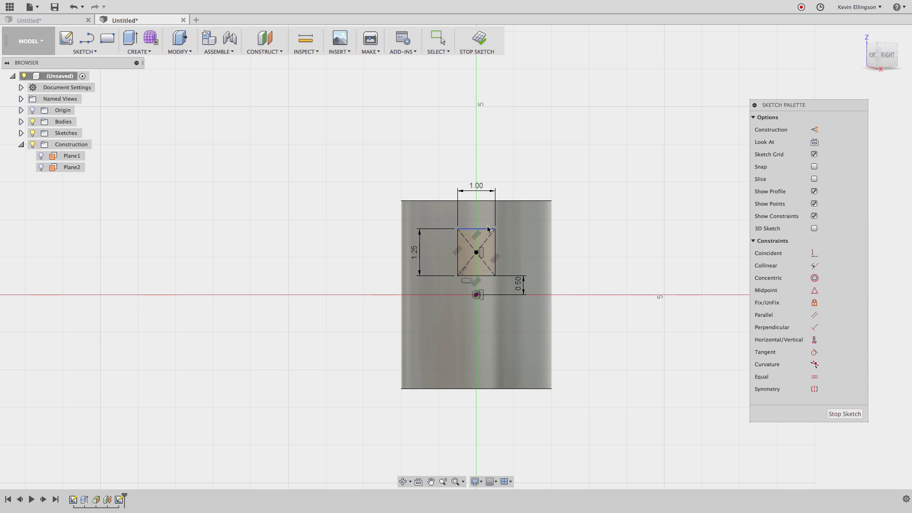
click(848, 414)
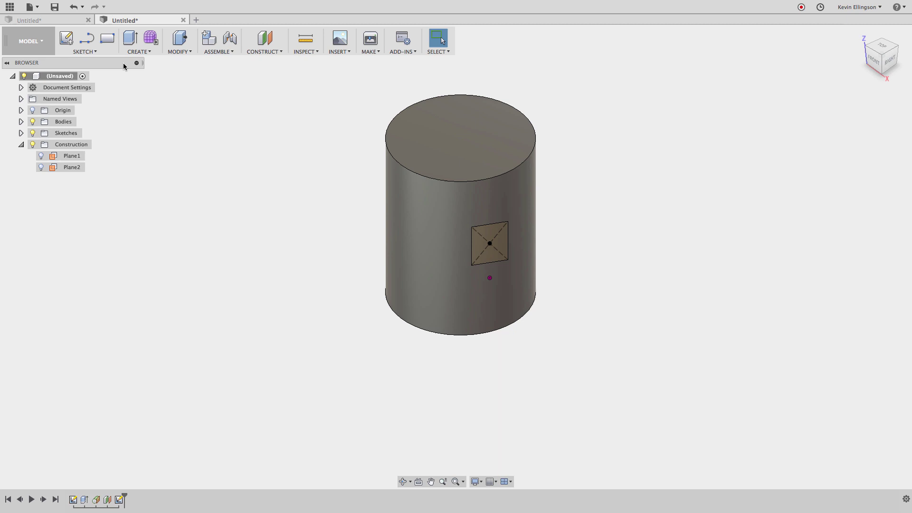
key(e)
click(490, 245)
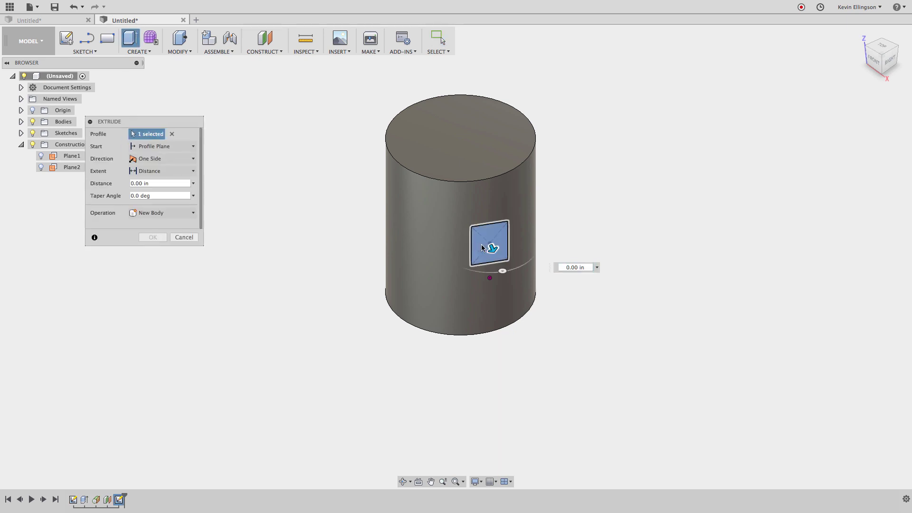
drag(491, 248, 470, 203)
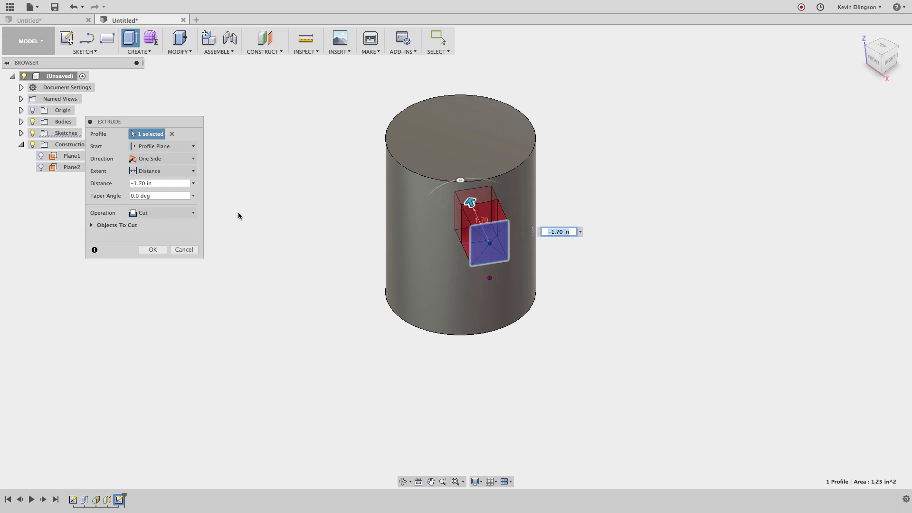
click(185, 214)
click(179, 221)
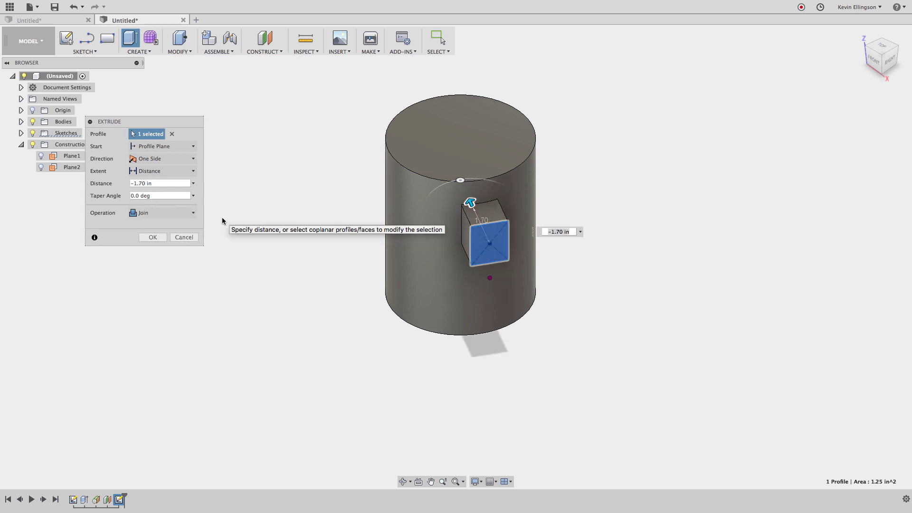
click(185, 237)
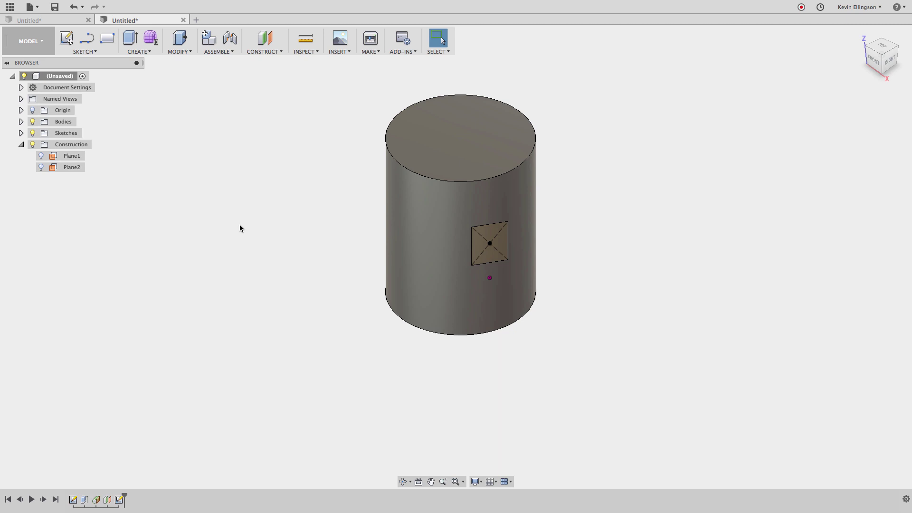
- Extrude the square profile To Object up to the cylinder body, joining it as a boss
click(130, 38)
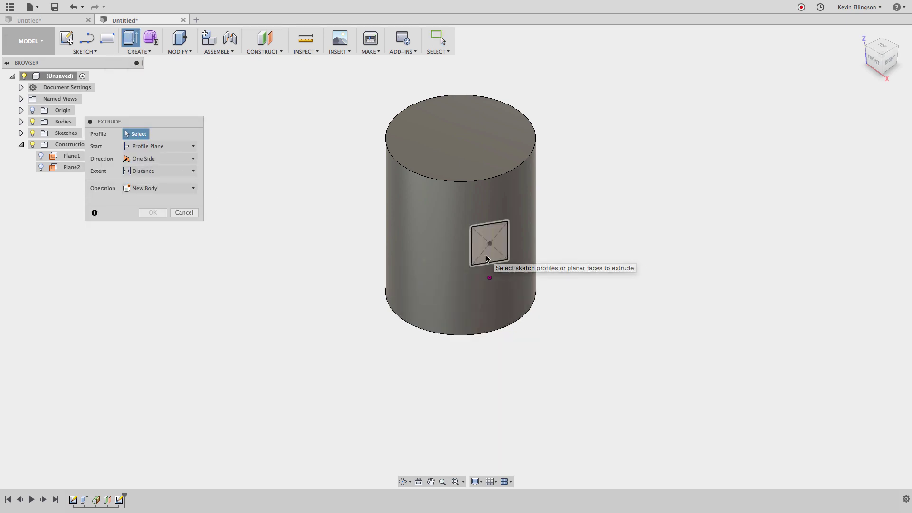
click(490, 246)
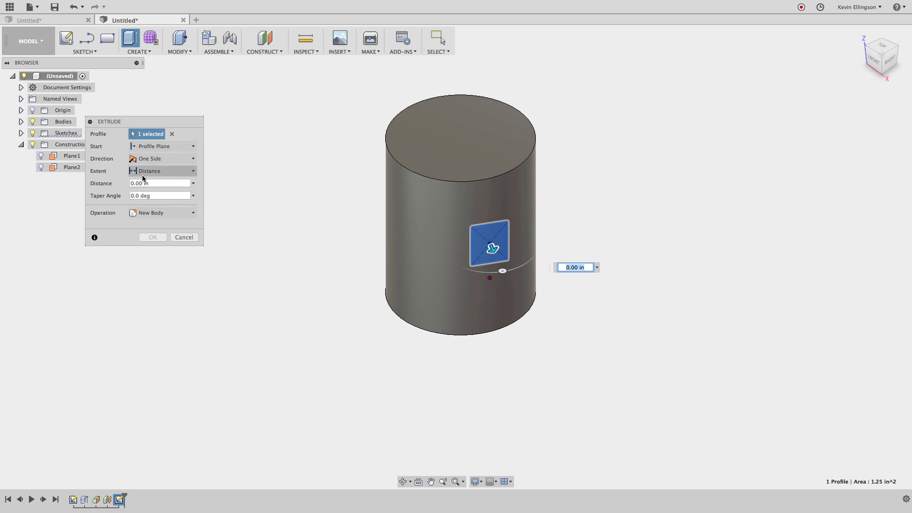
click(160, 172)
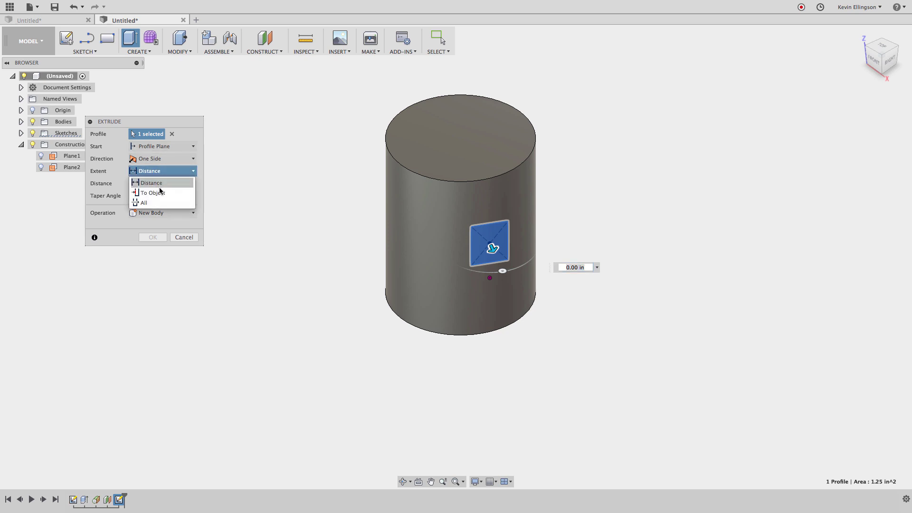
click(159, 192)
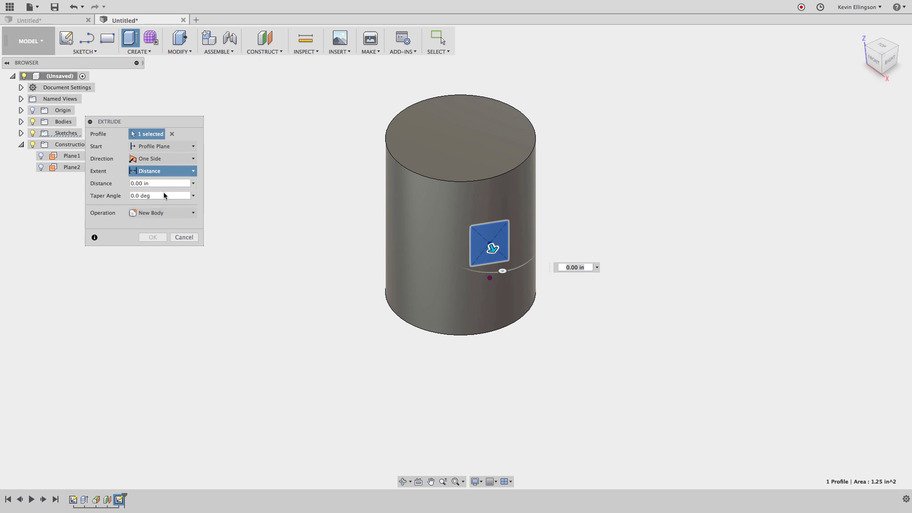
click(425, 219)
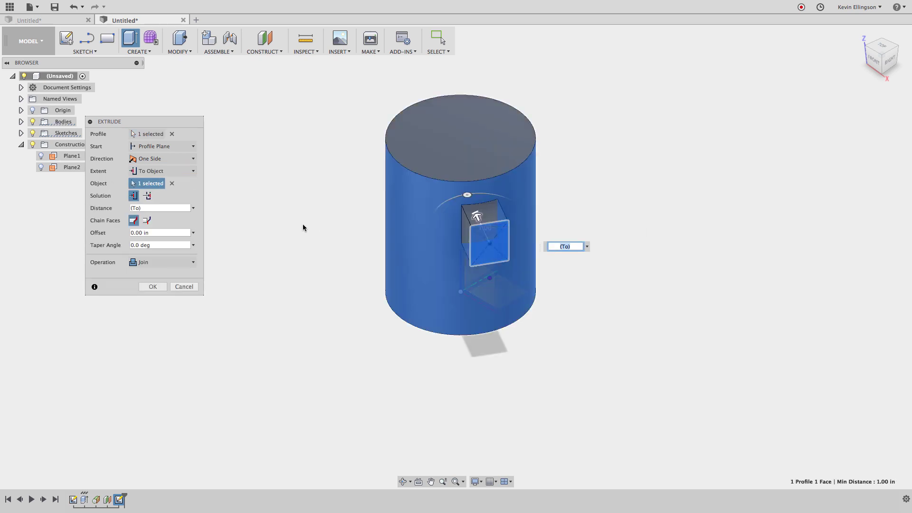
click(152, 286)
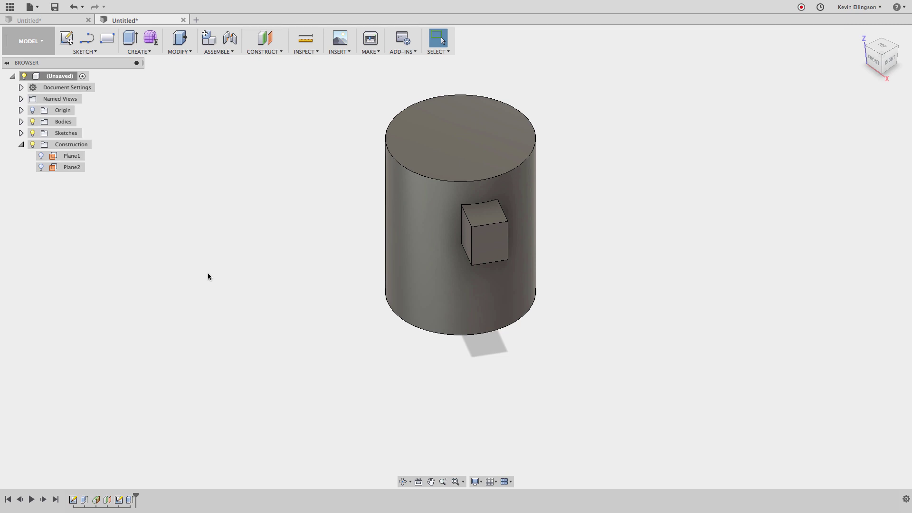
key(f)
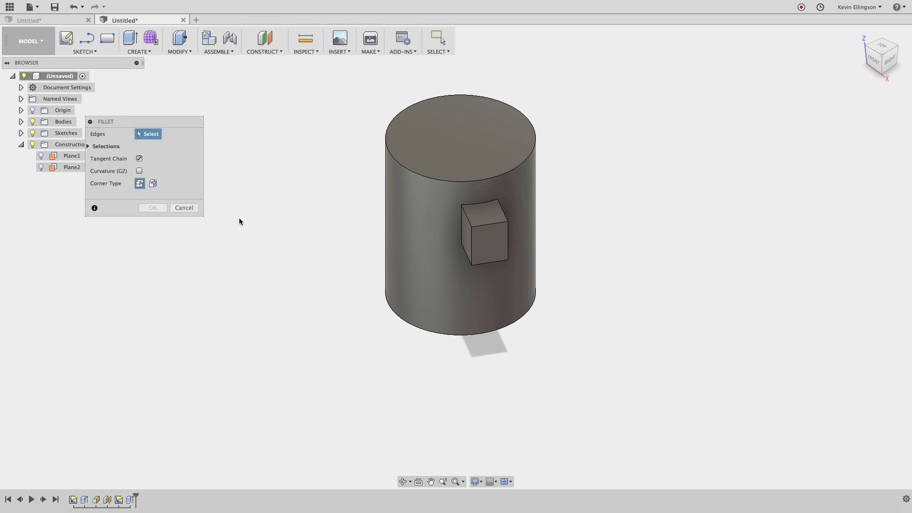
- Fillet the boss's four side edges with a 0.25 in radius
click(468, 220)
click(503, 211)
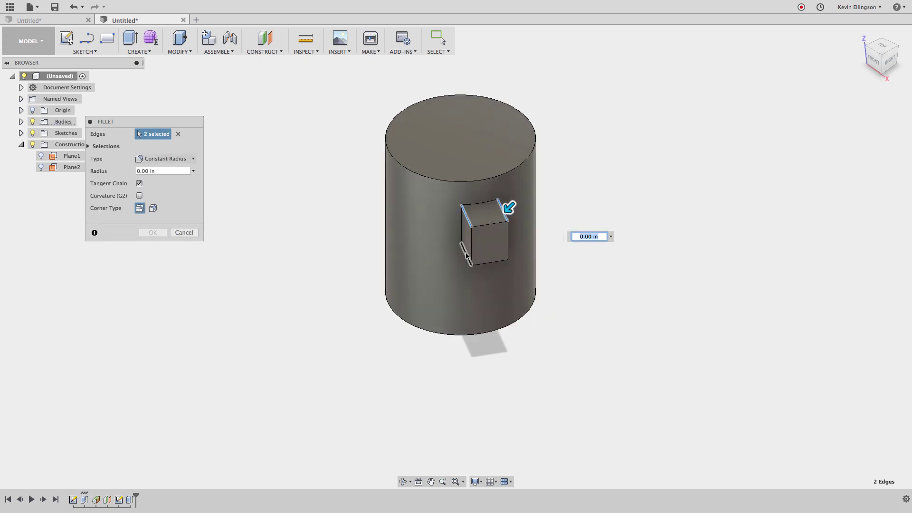
click(466, 256)
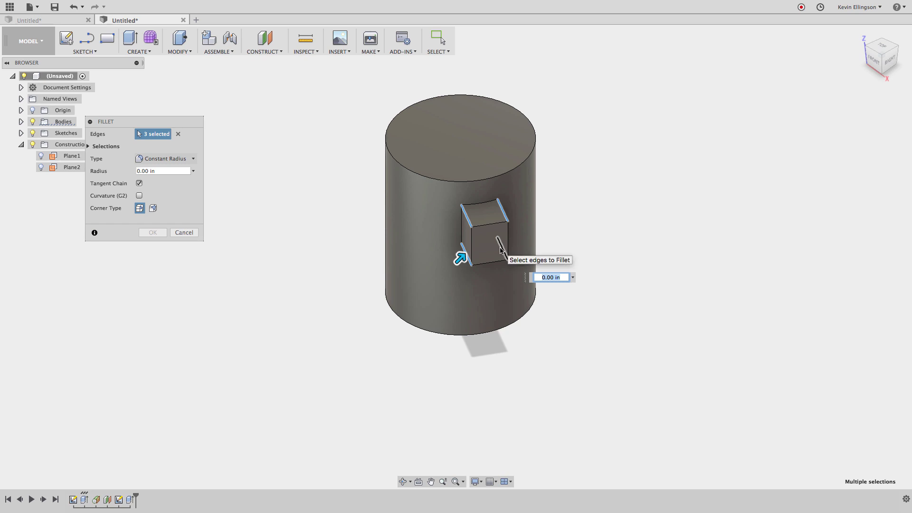
click(500, 249)
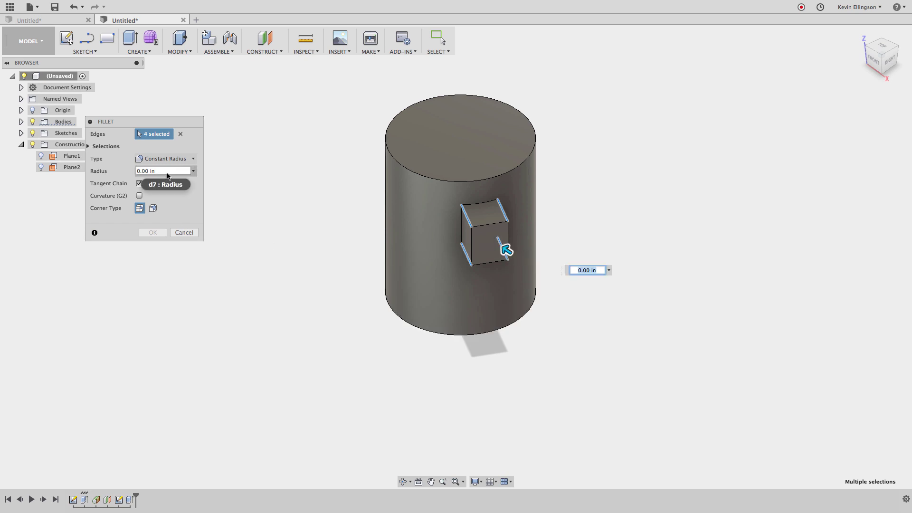
click(140, 171)
text(.25)
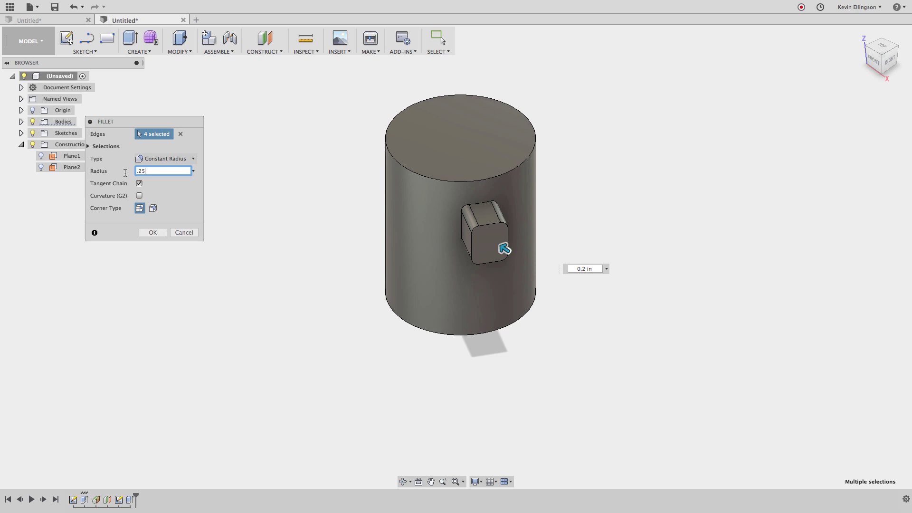
click(153, 232)
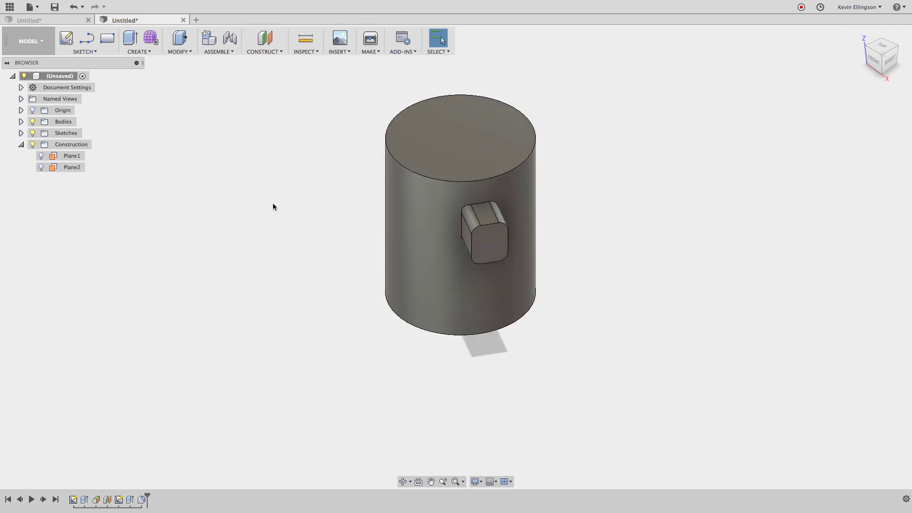
- Start a tangent plane on the cylinder's curved face with an origin reference plane
click(278, 50)
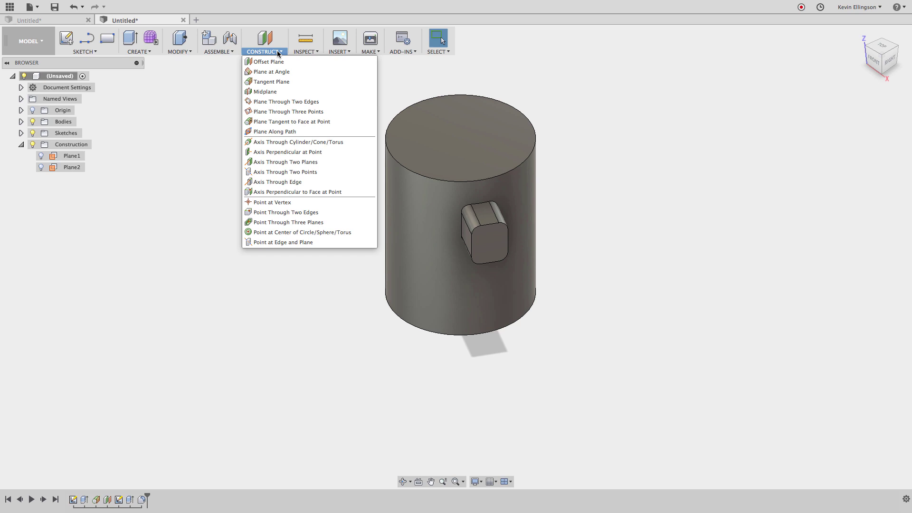
click(275, 81)
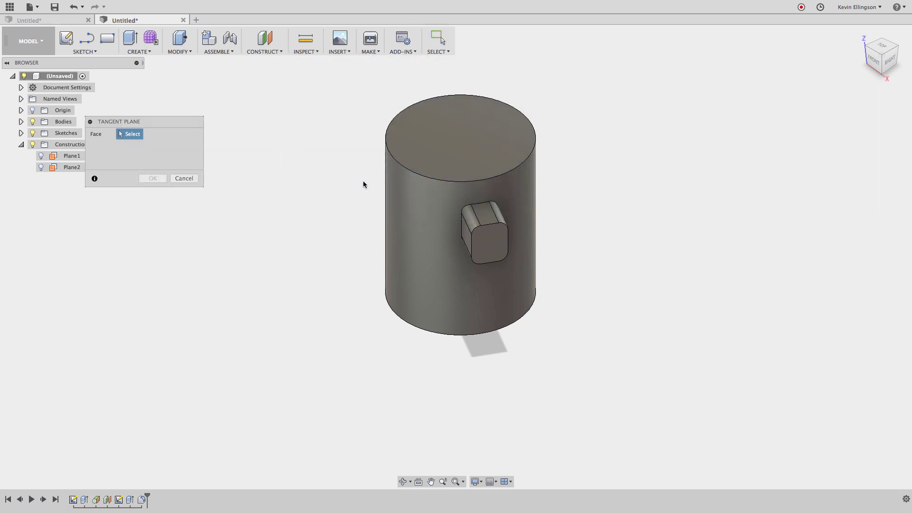
click(390, 183)
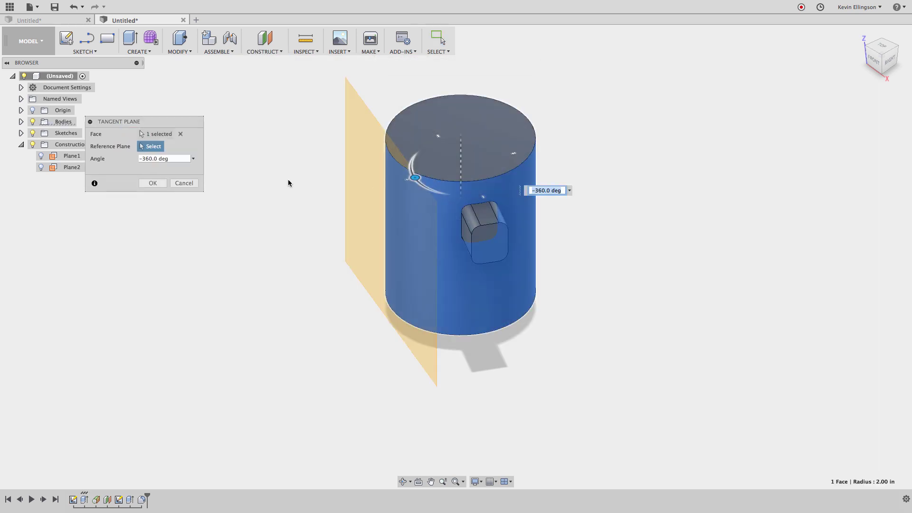
click(155, 147)
click(477, 274)
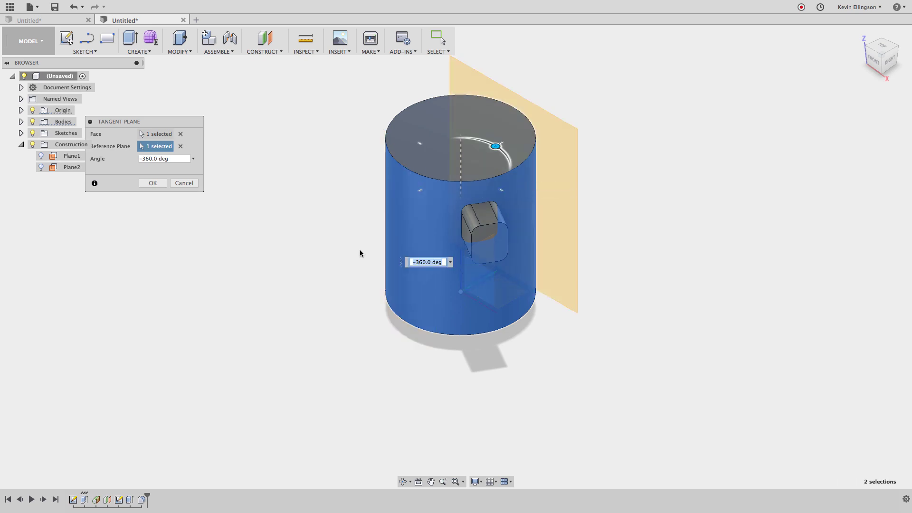
- Set the tangent plane's angle to 130 deg and create Plane3
click(183, 160)
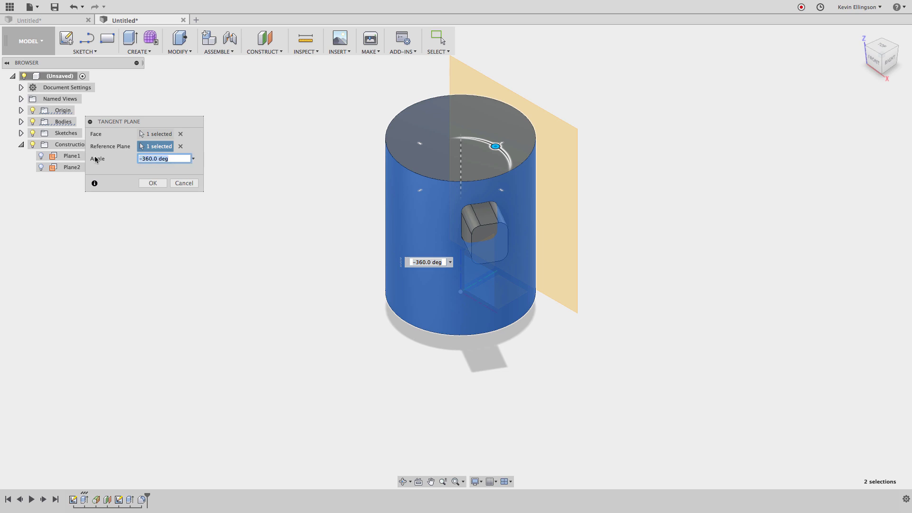
text(-150)
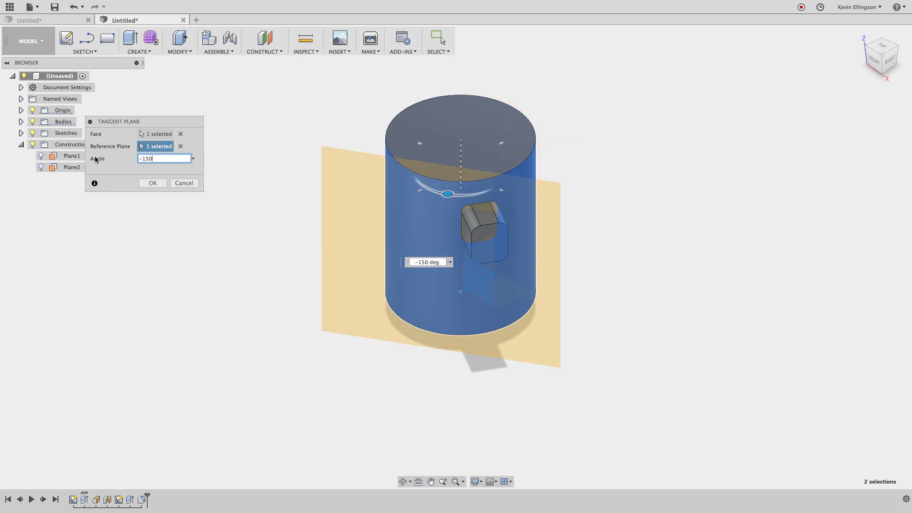
double_click(156, 158)
text(13)
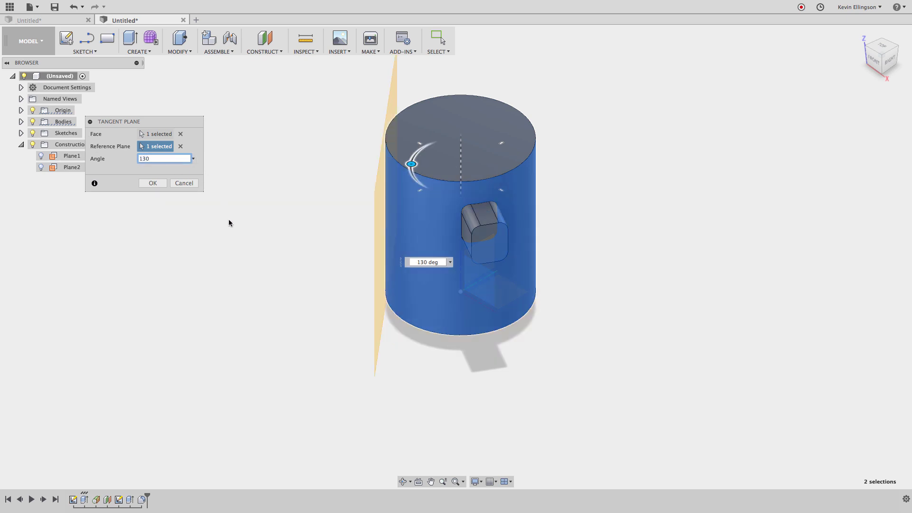
scroll(299, 236, up, 4)
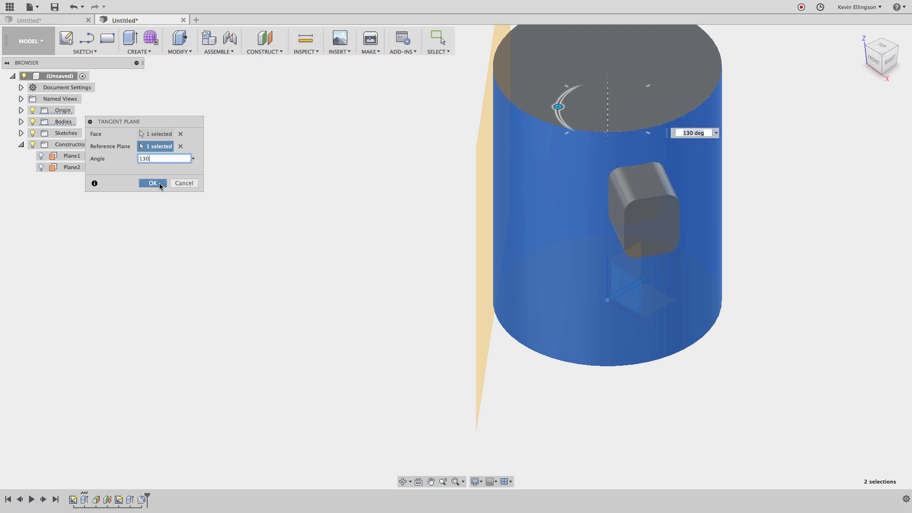
click(153, 183)
scroll(269, 287, down, 2)
shift+middle_drag(268, 292, 304, 261)
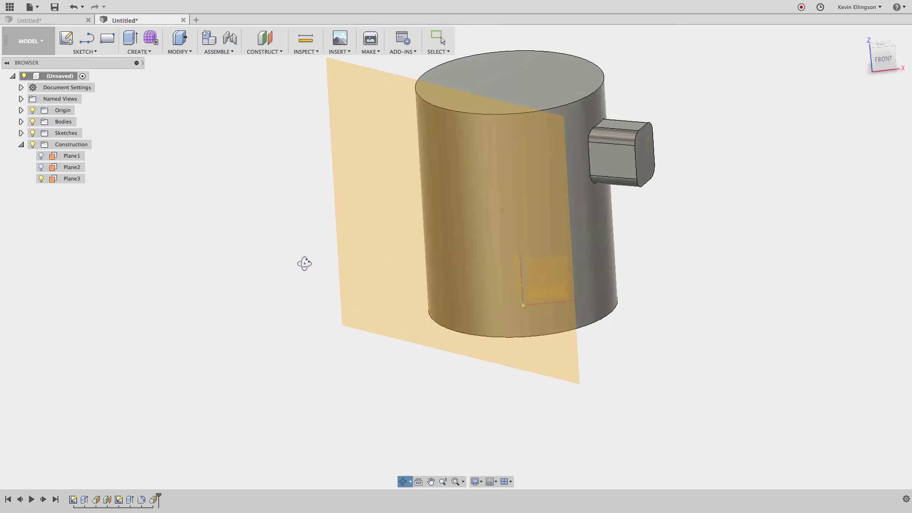
- Draw a 1.00 by 1.25 in center rectangle on Plane3 above the origin
click(93, 52)
mouse_move(98, 85)
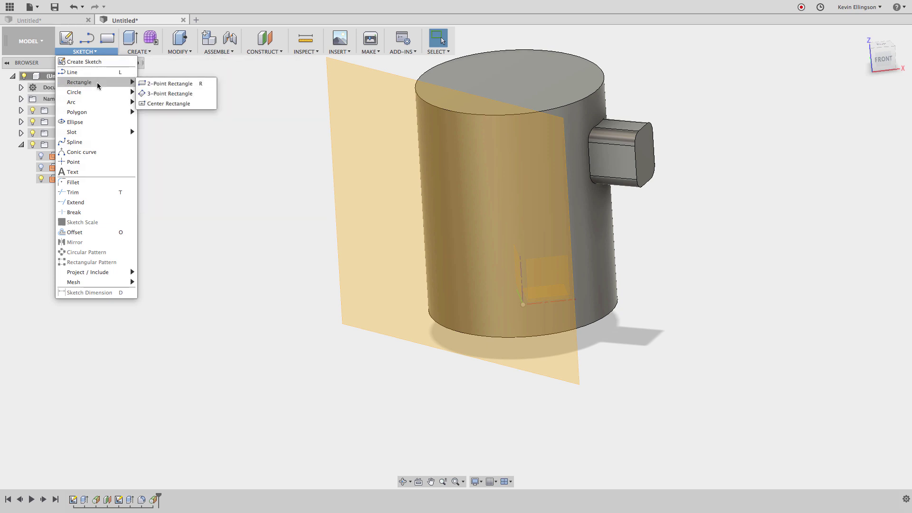
click(204, 109)
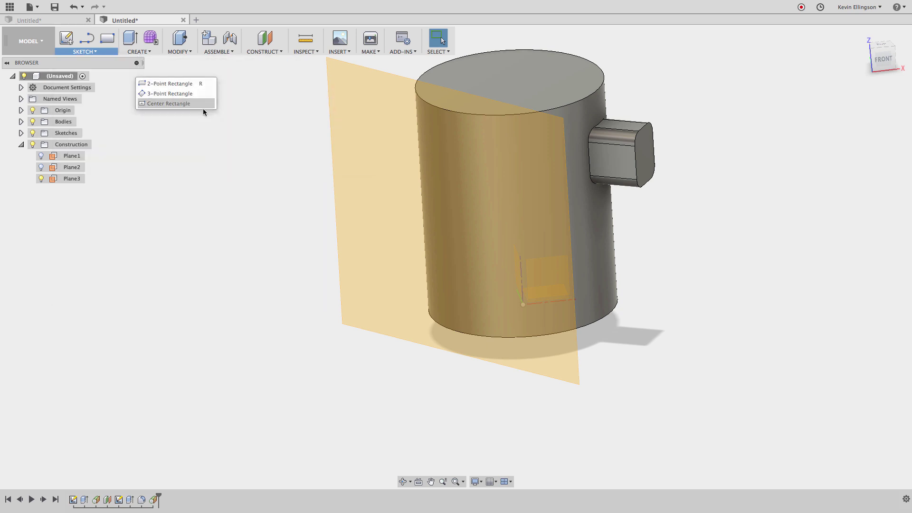
click(401, 139)
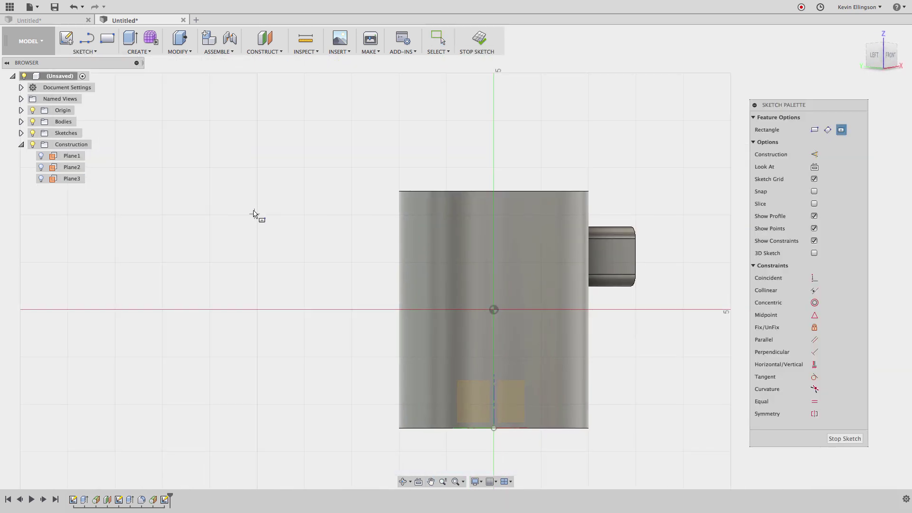
middle_drag(326, 246, 241, 246)
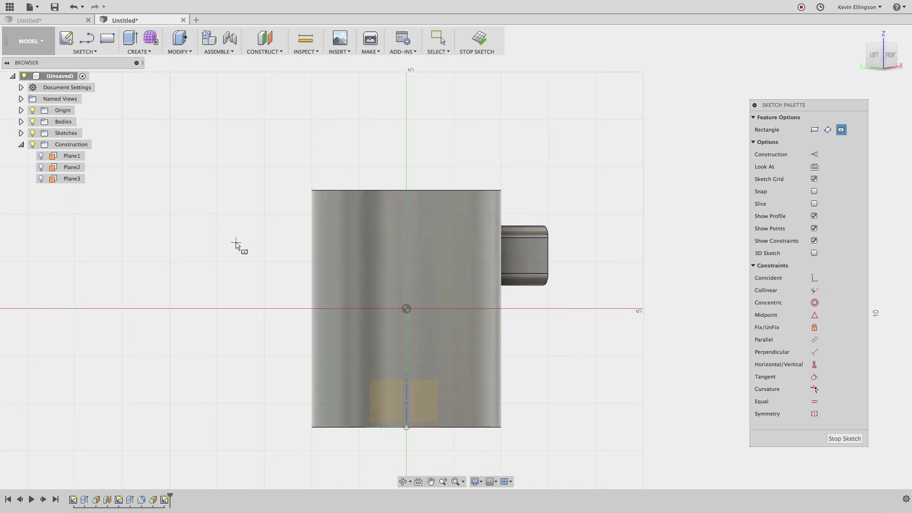
click(406, 242)
text(1.25)
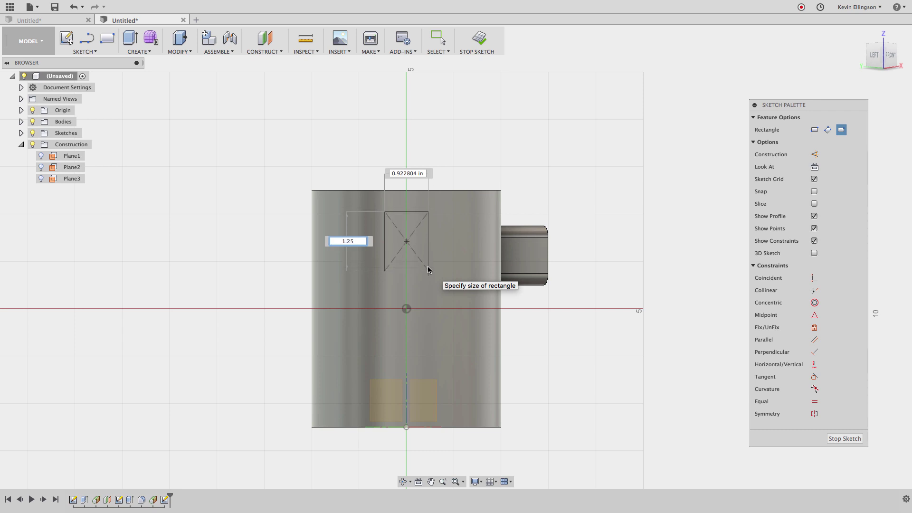
key(Tab)
text(1)
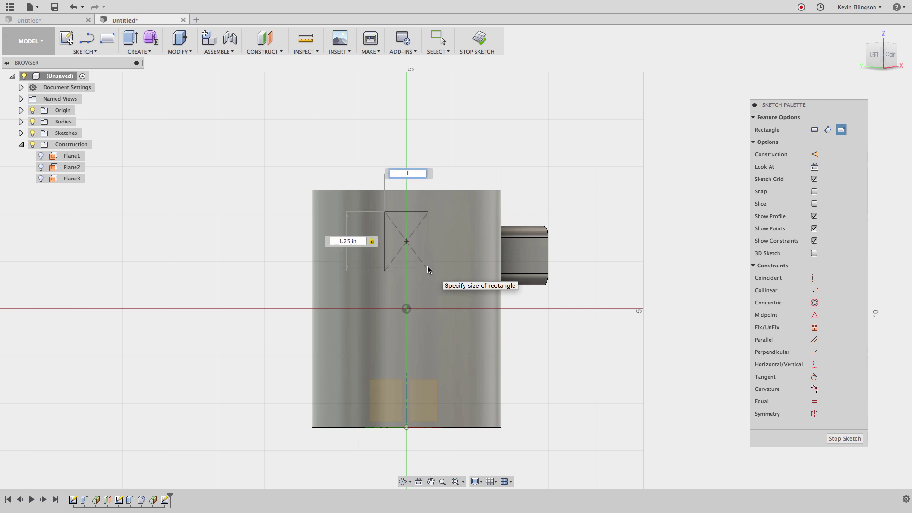
key(Return)
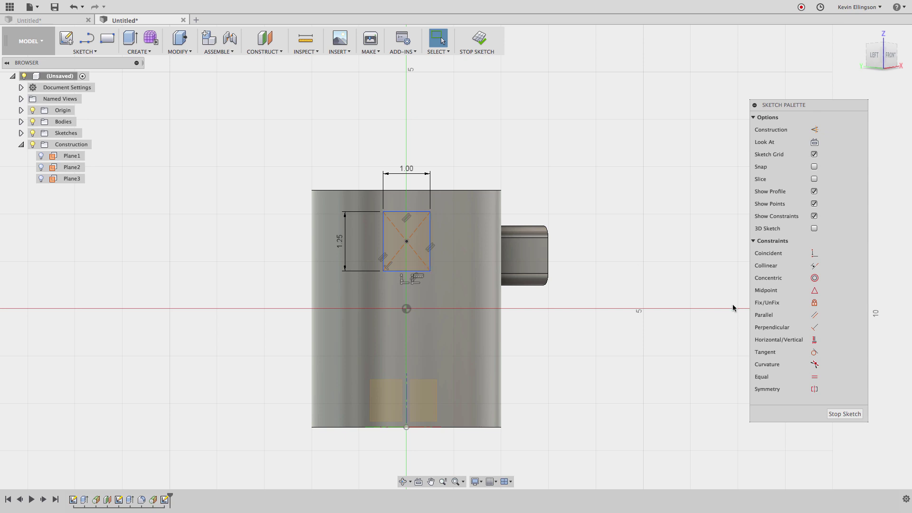
- Align the rectangle's centre vertically with the origin and dimension its bottom 0.50 in above it
click(814, 339)
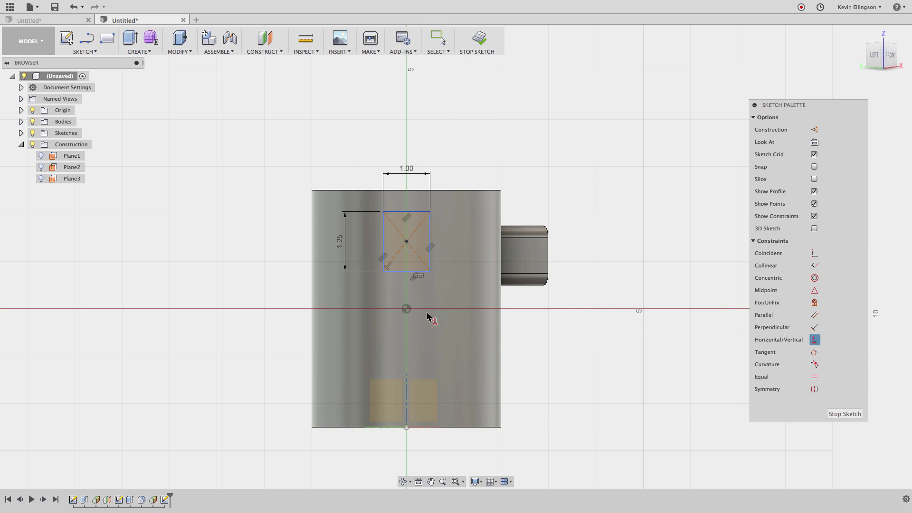
click(407, 309)
click(407, 243)
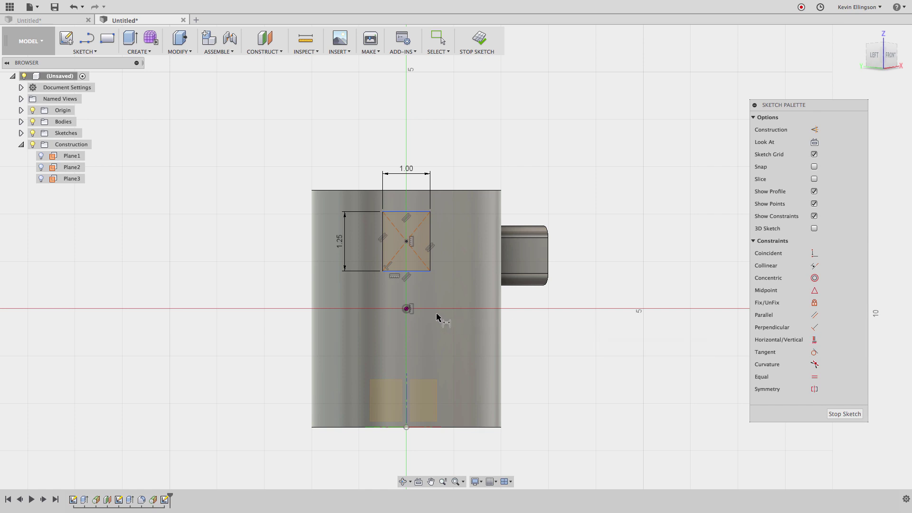
click(406, 309)
click(415, 270)
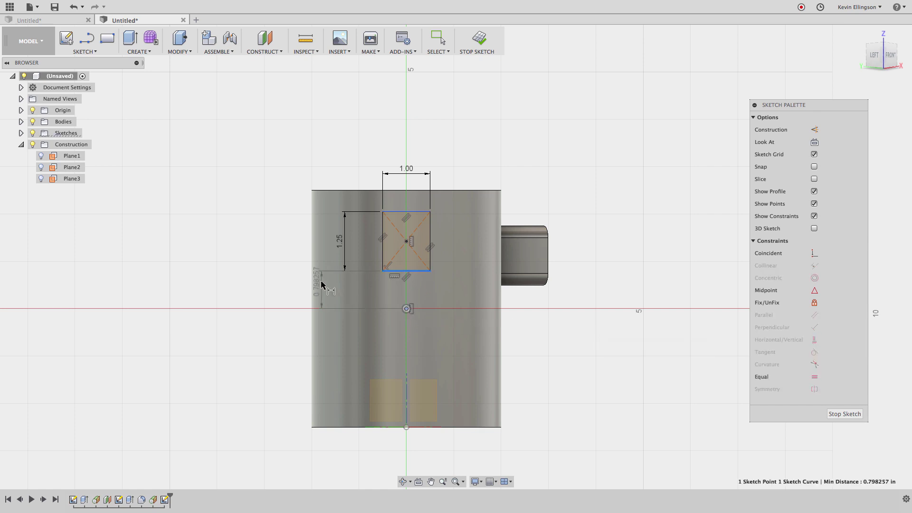
click(283, 286)
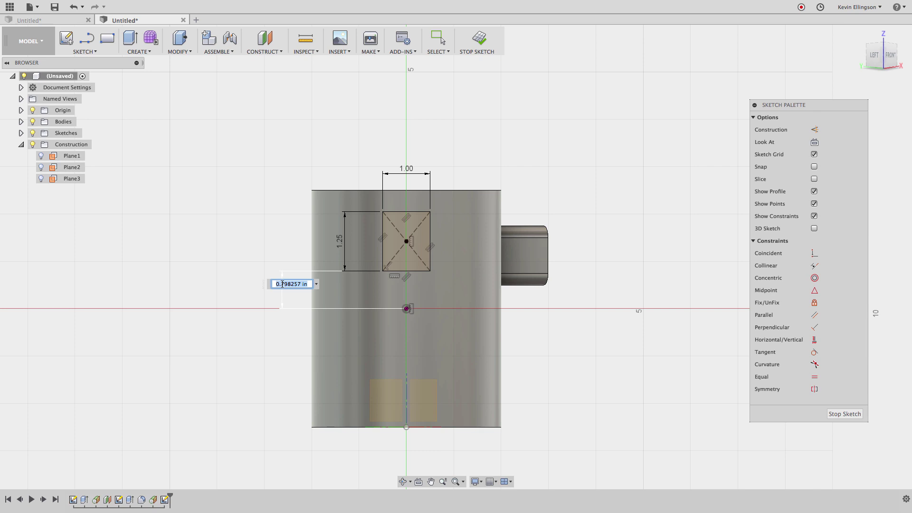
key(BackSpace)
text(.5)
key(Return)
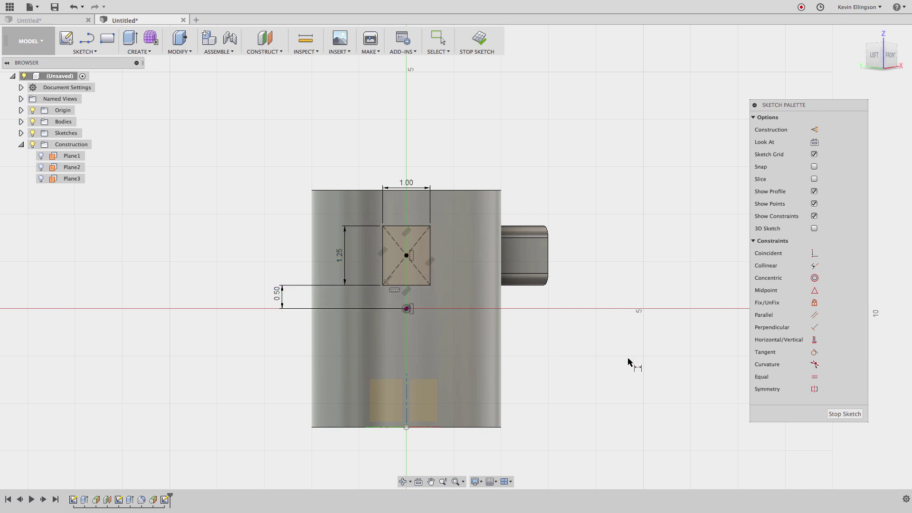
click(829, 414)
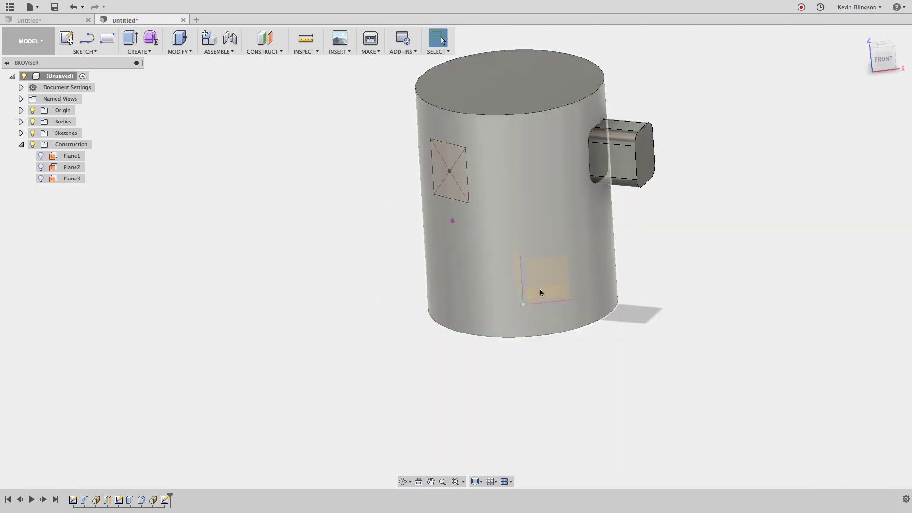
click(882, 47)
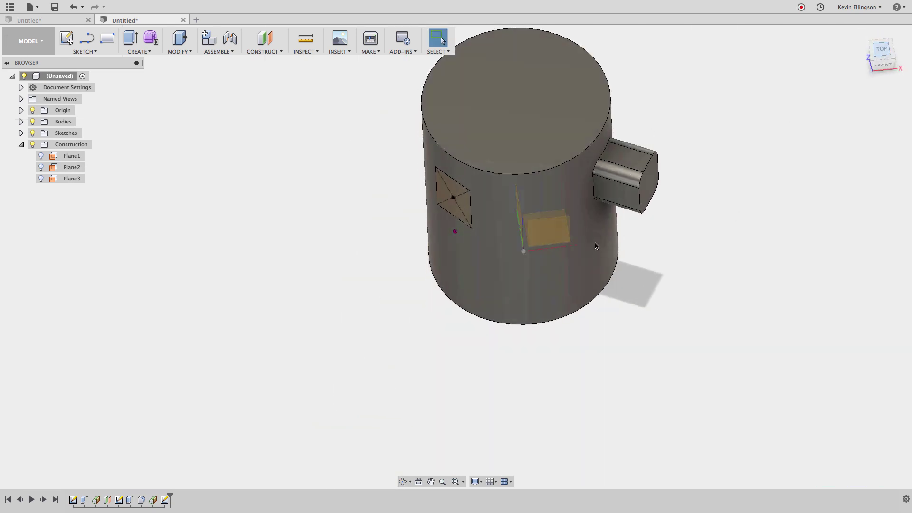
scroll(448, 197, up, 3)
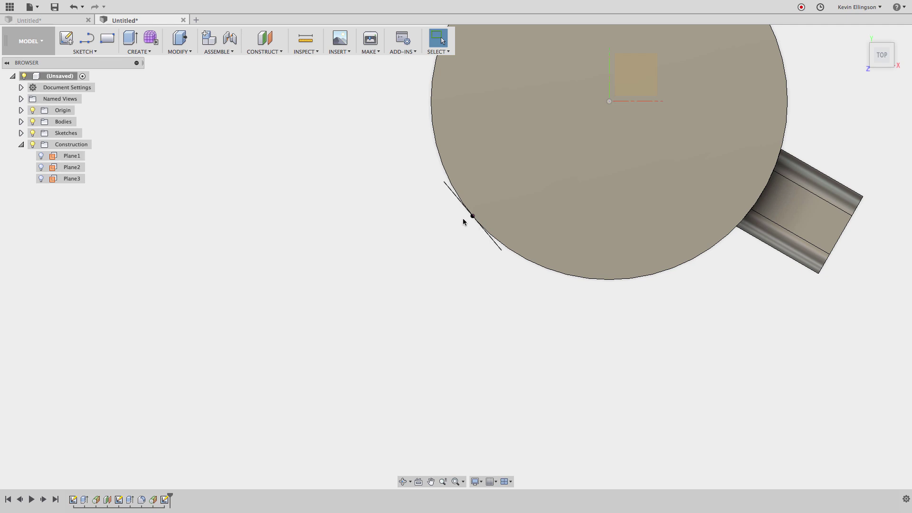
click(860, 33)
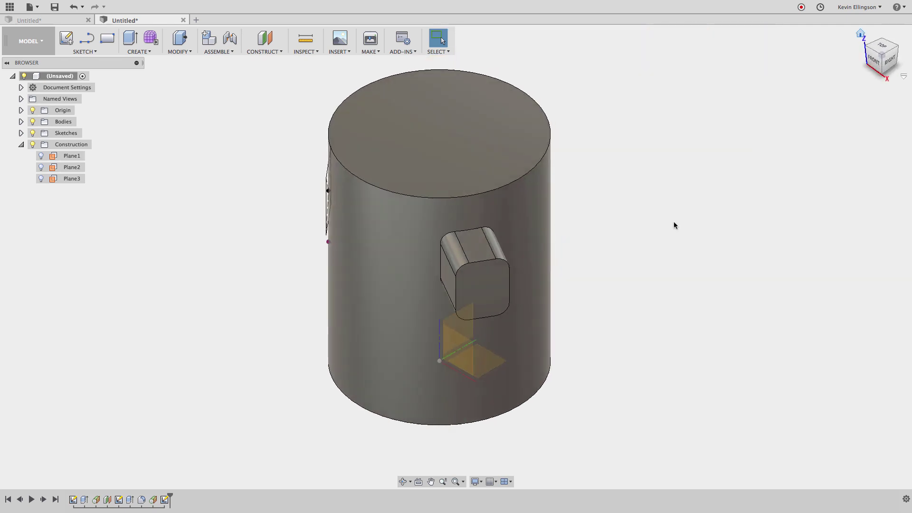
shift+middle_drag(309, 210, 269, 241)
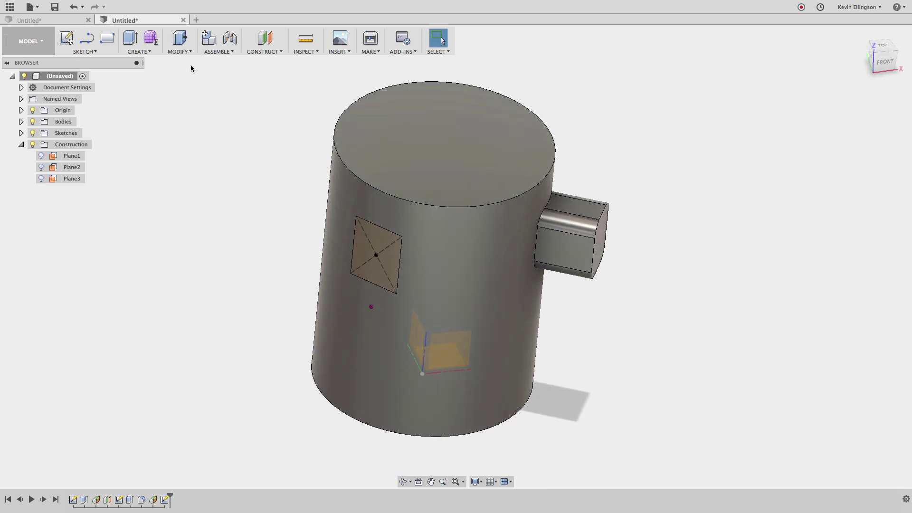
- Extrude the rectangle profile from a 1 in offset start plane up to the cylinder body
click(150, 51)
click(152, 70)
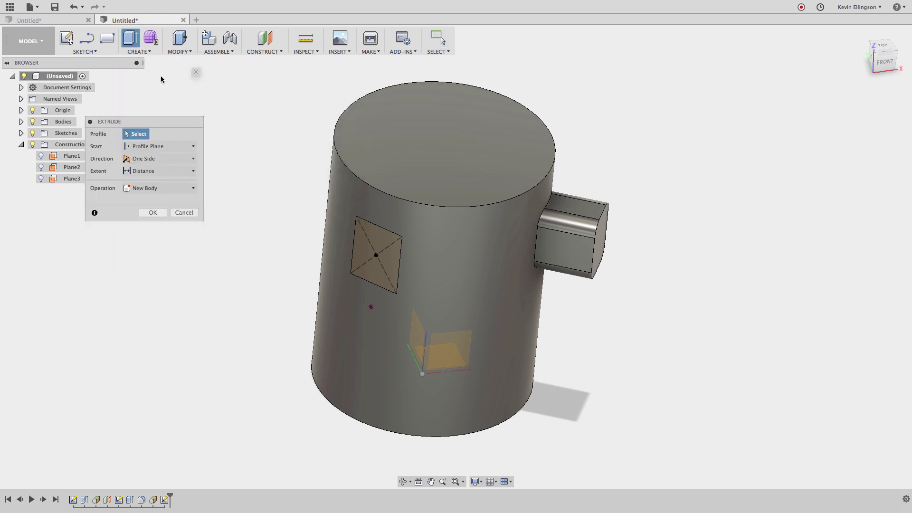
click(369, 234)
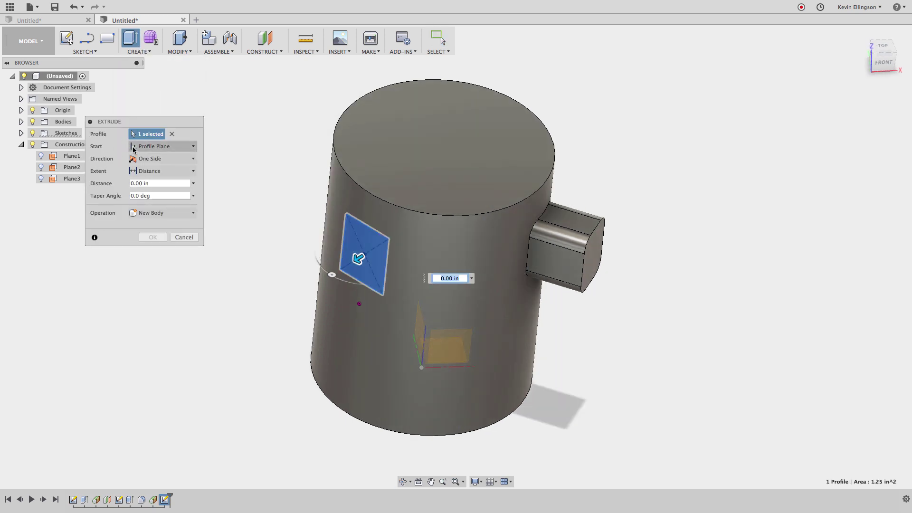
click(178, 146)
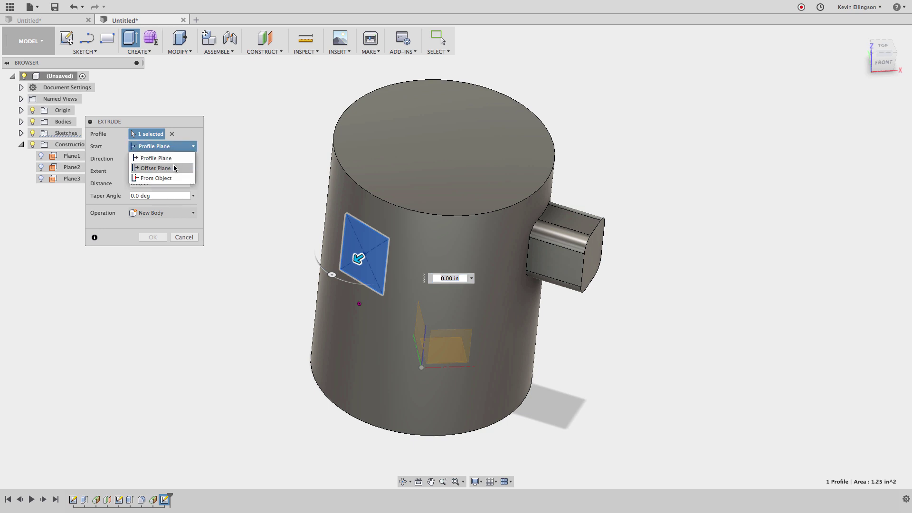
click(173, 164)
click(179, 159)
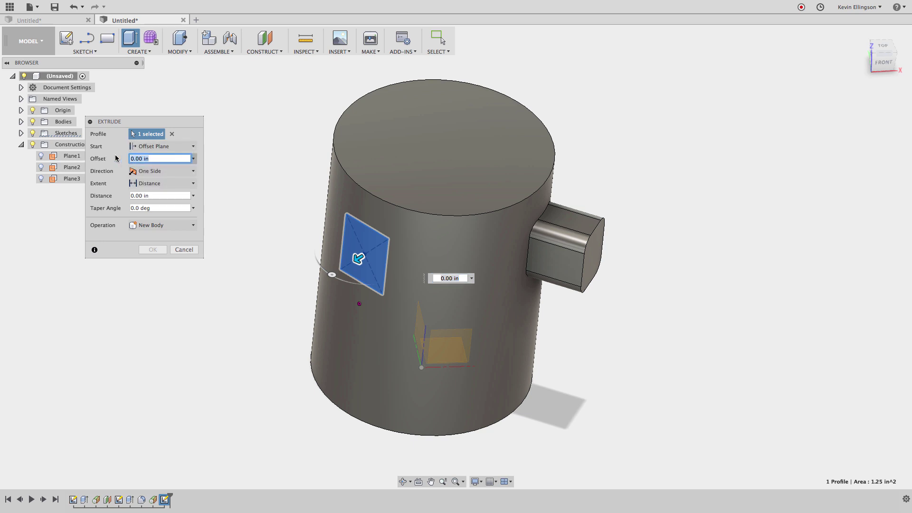
text(1)
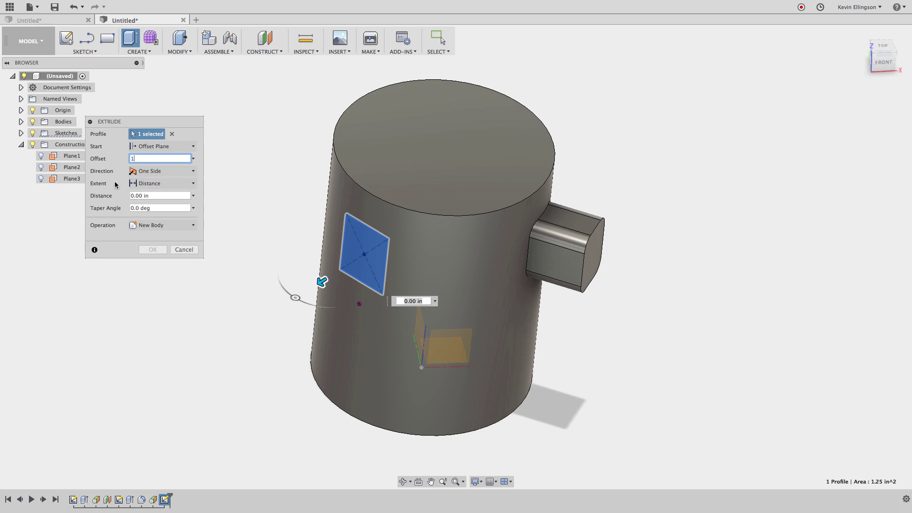
click(148, 184)
click(151, 205)
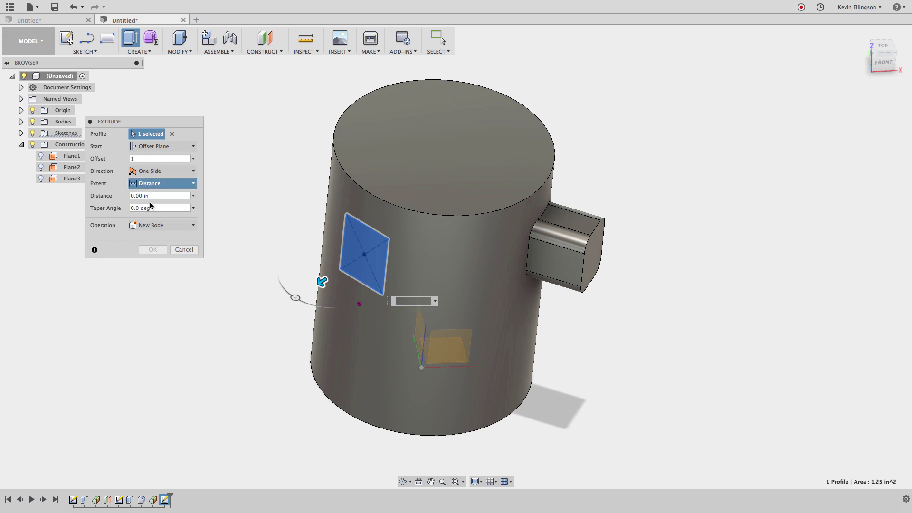
click(329, 190)
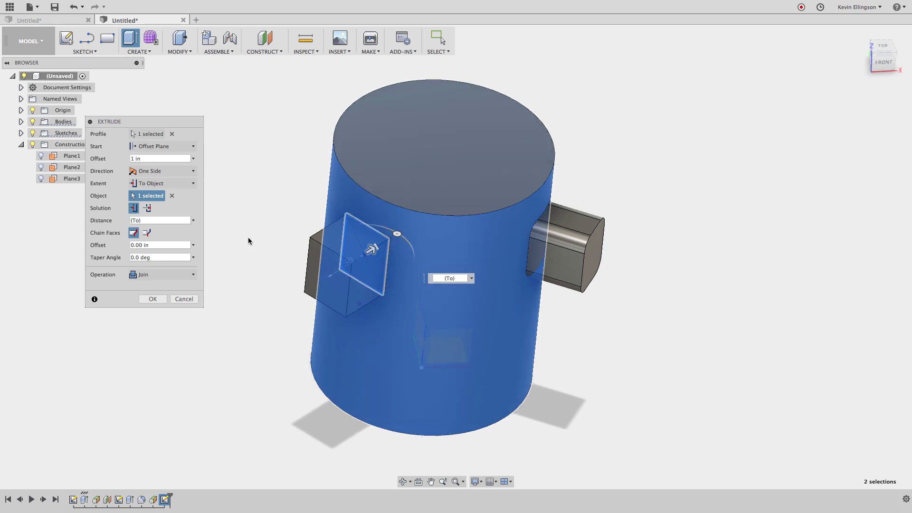
click(152, 299)
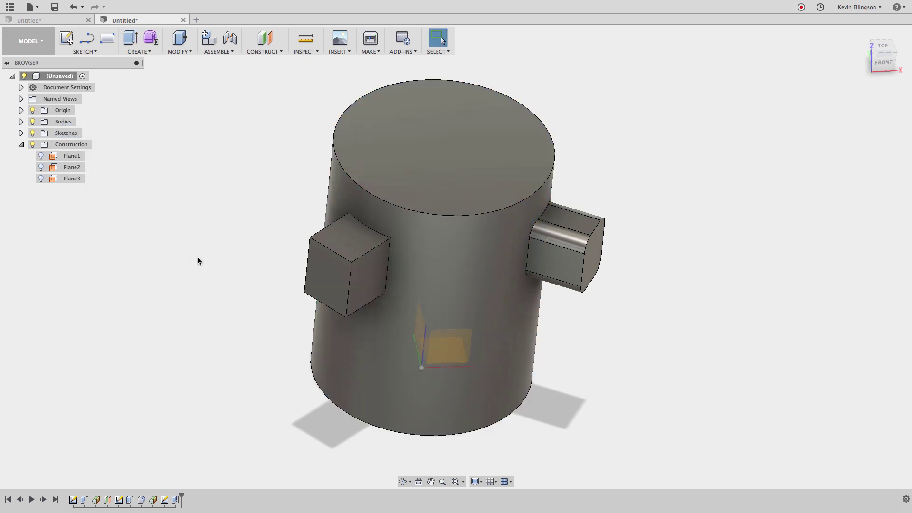
- Fillet the second box's four long edges with a 0.25 in radius
key(f)
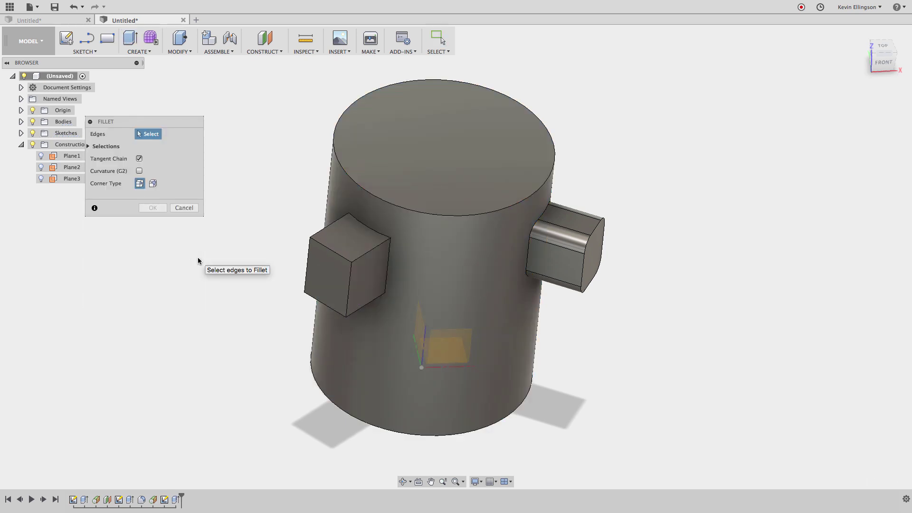
click(332, 230)
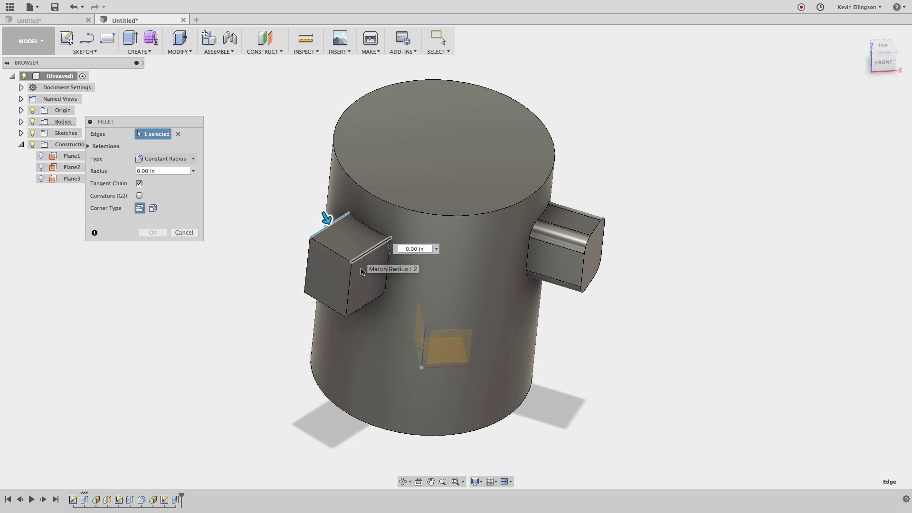
click(370, 250)
click(360, 310)
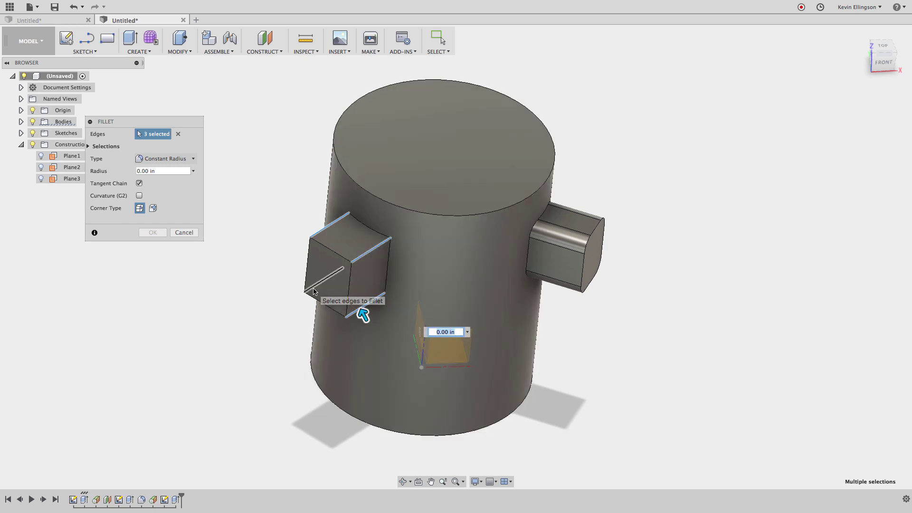
click(327, 278)
click(168, 172)
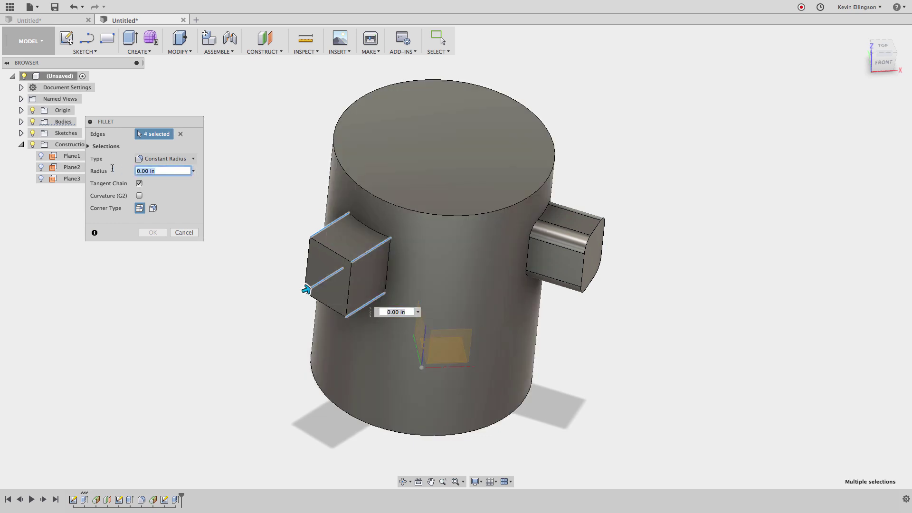
text(.25)
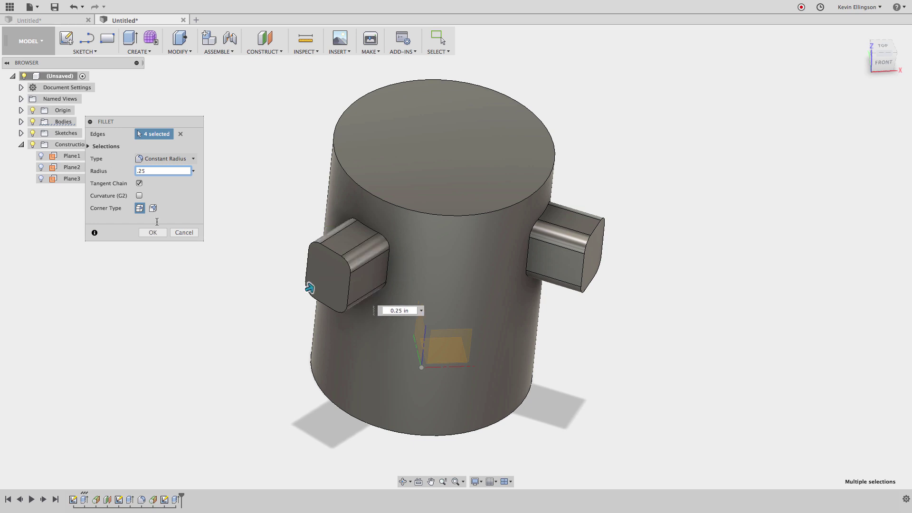
click(153, 233)
mouse_move(216, 245)
shift+middle_down()
mouse_move(200, 234)
mouse_move(212, 240)
shift+middle_up()
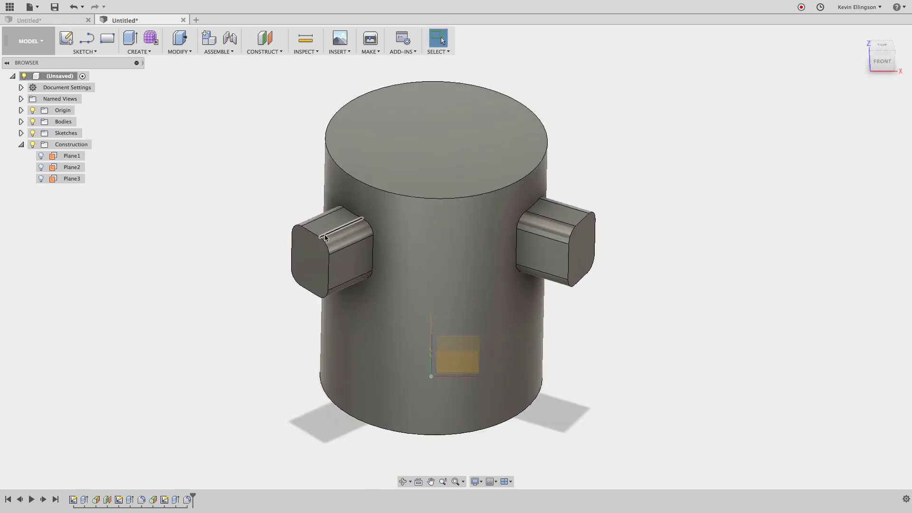